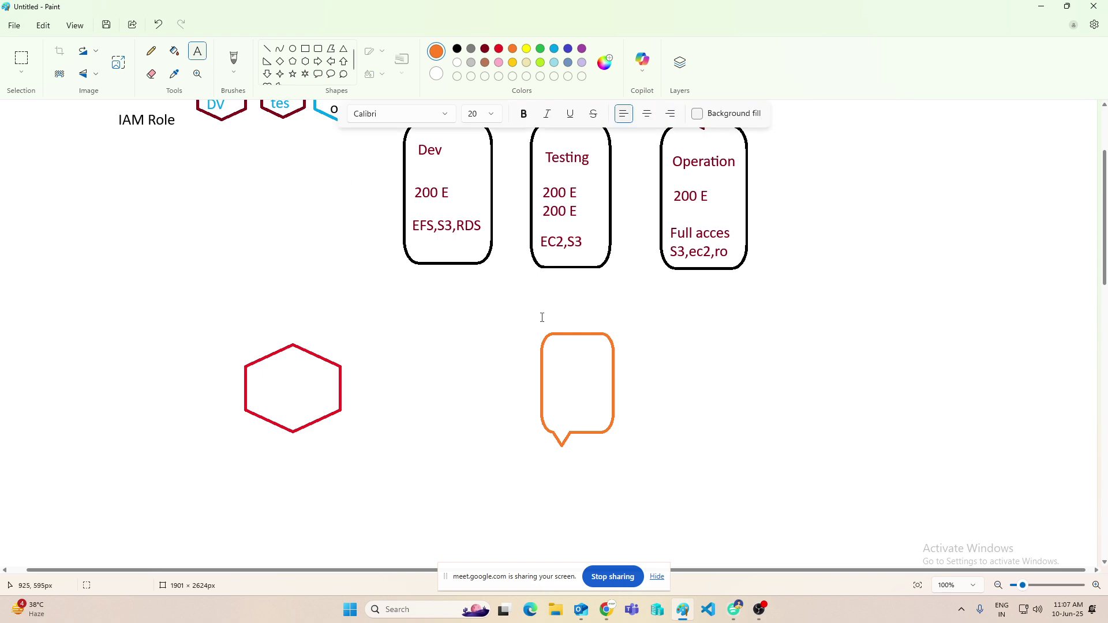
# Label the orange callout shape "user" and the red hexagon "group" with orange text above each shape.
pyautogui.write('user')
pyautogui.click(327, 309)
pyautogui.click(258, 306)
pyautogui.write('group')
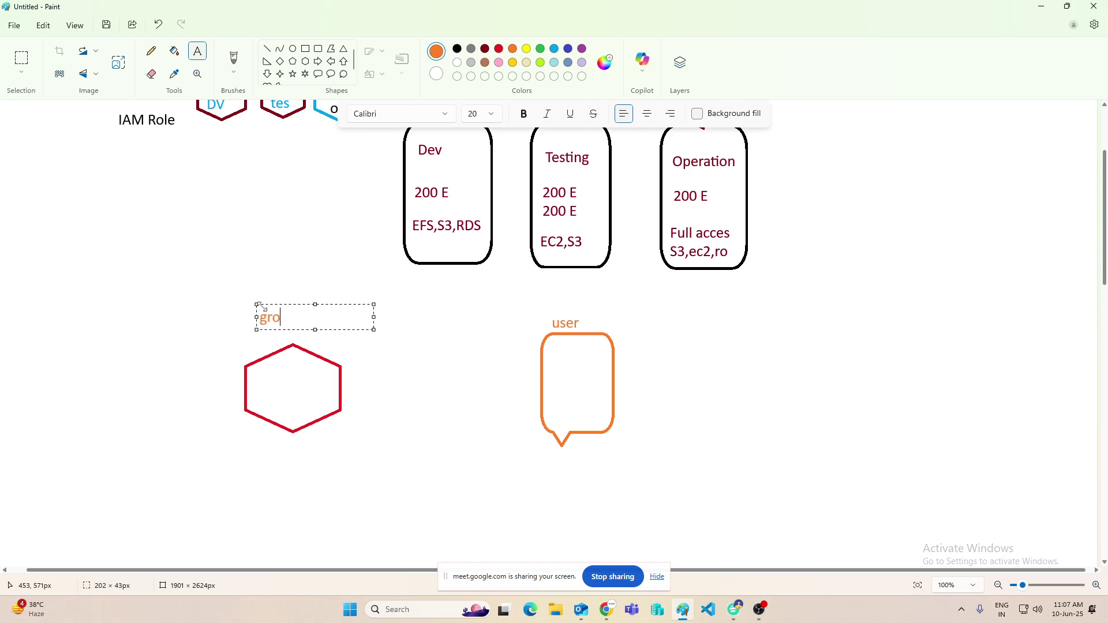
pyautogui.click(555, 349)
# Draw a purple left-pointing block arrow from the user shape to the upper part of the group hexagon.
pyautogui.click(582, 49)
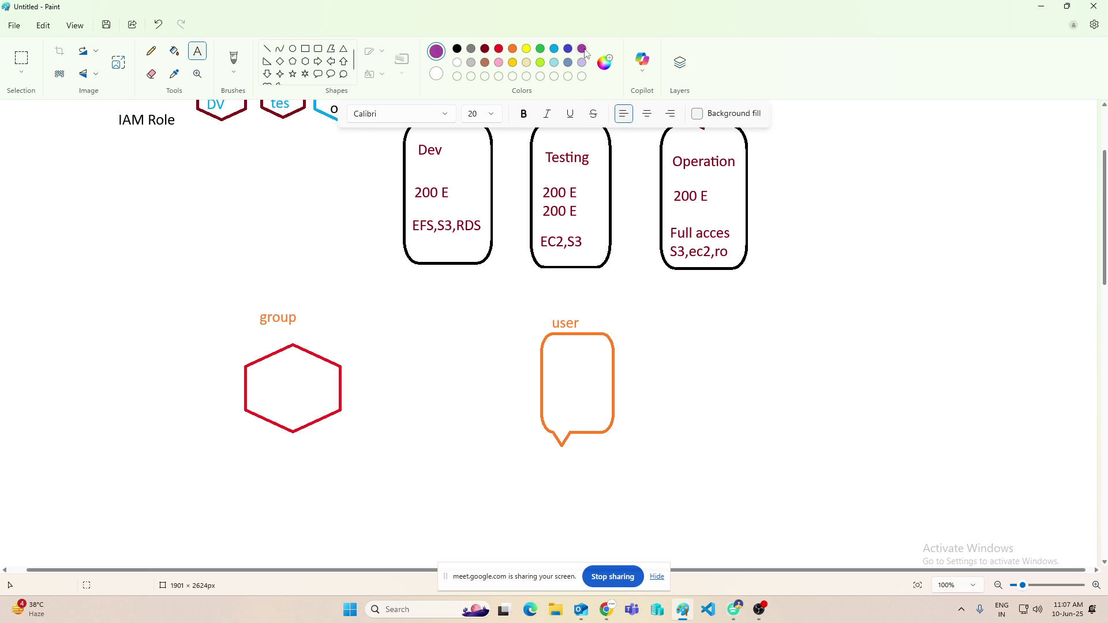
pyautogui.click(330, 61)
pyautogui.moveTo(538, 366); pyautogui.dragTo(340, 377)
pyautogui.click(373, 415)
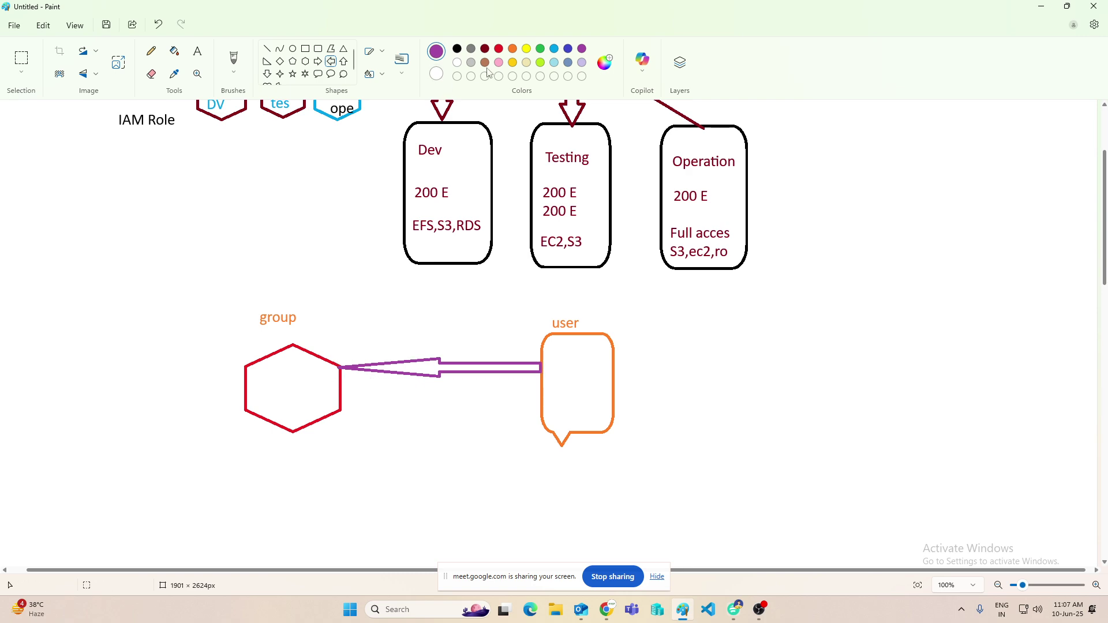
# Draw a lime right-pointing block arrow below the purple one, from the group hexagon to the user shape.
pyautogui.click(544, 63)
pyautogui.click(318, 61)
pyautogui.moveTo(338, 398); pyautogui.dragTo(541, 416)
pyautogui.click(506, 469)
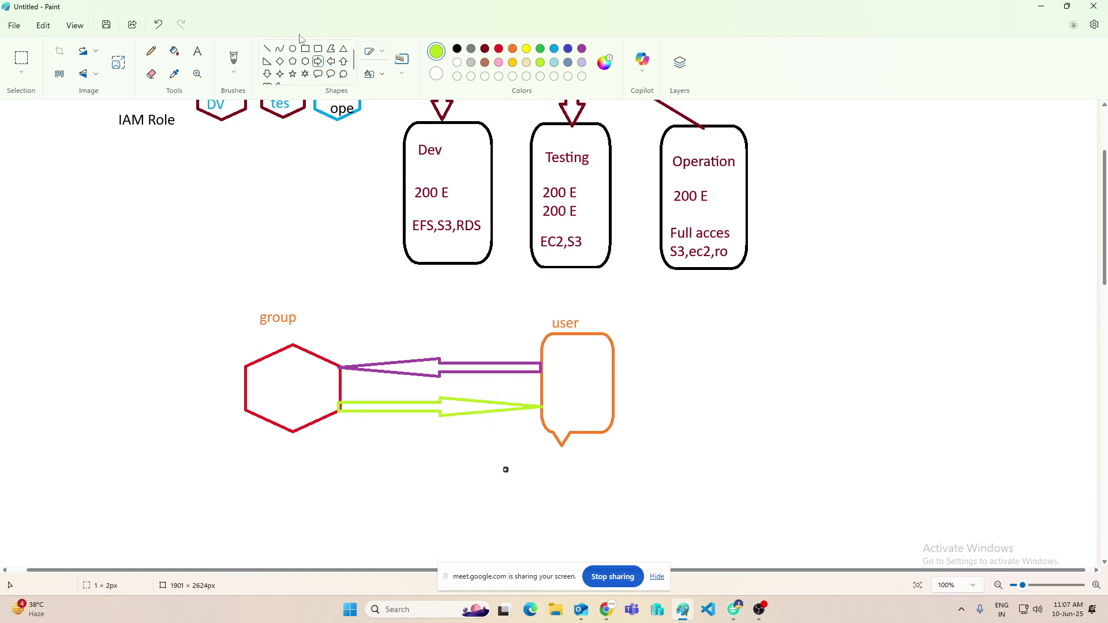
# Add lime text "select group" above the purple arrow and "select user" below the lime arrow.
pyautogui.click(198, 51)
pyautogui.click(387, 333)
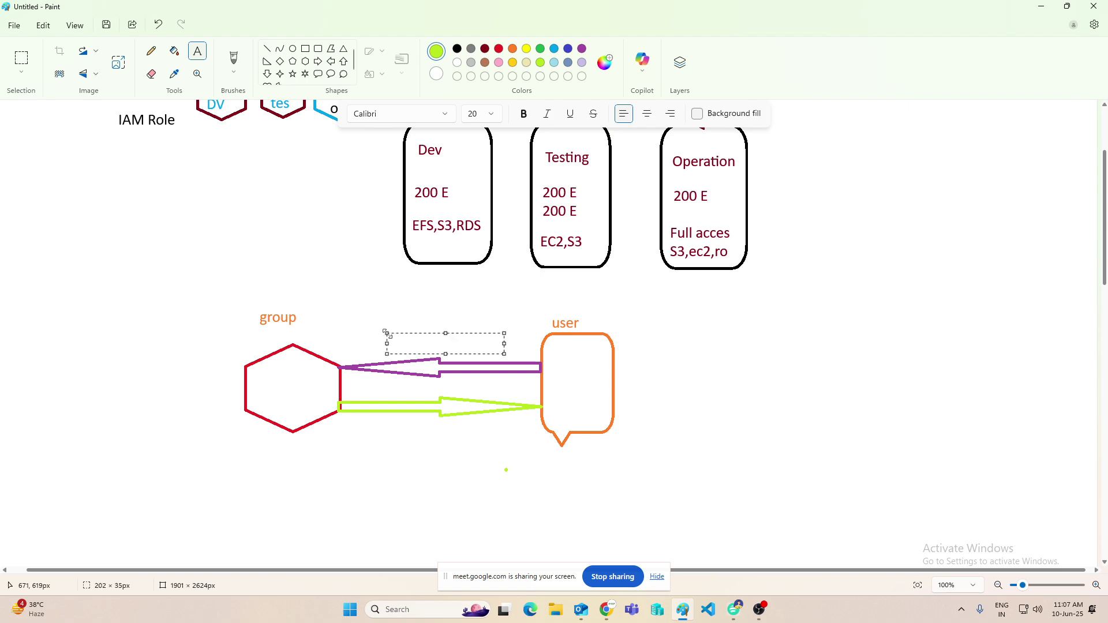
pyautogui.write('select')
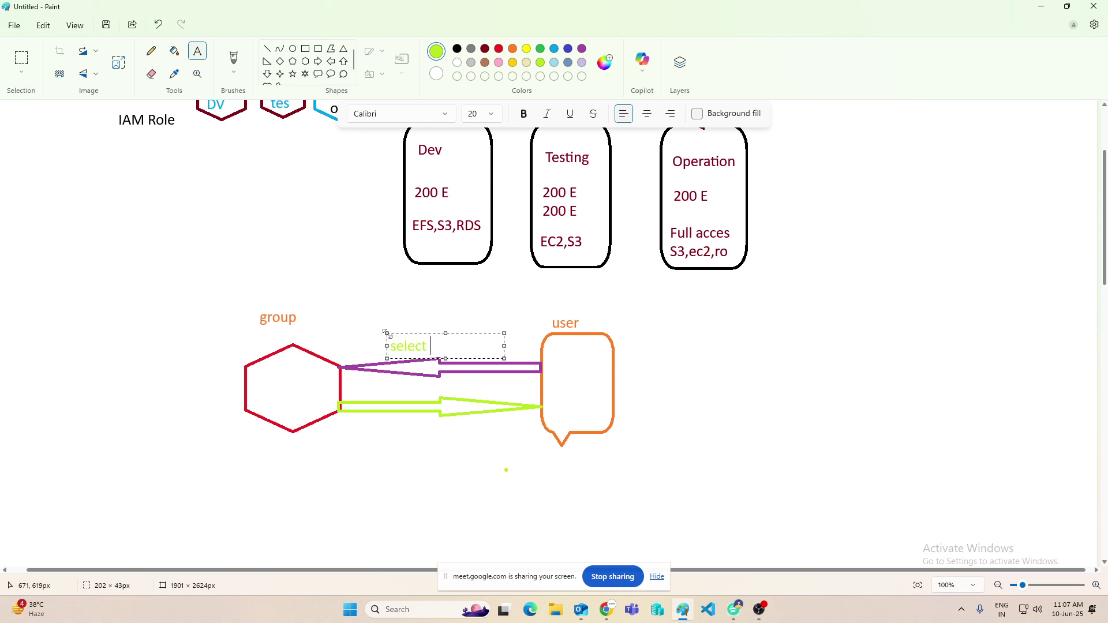
pyautogui.write(' group')
pyautogui.click(390, 418)
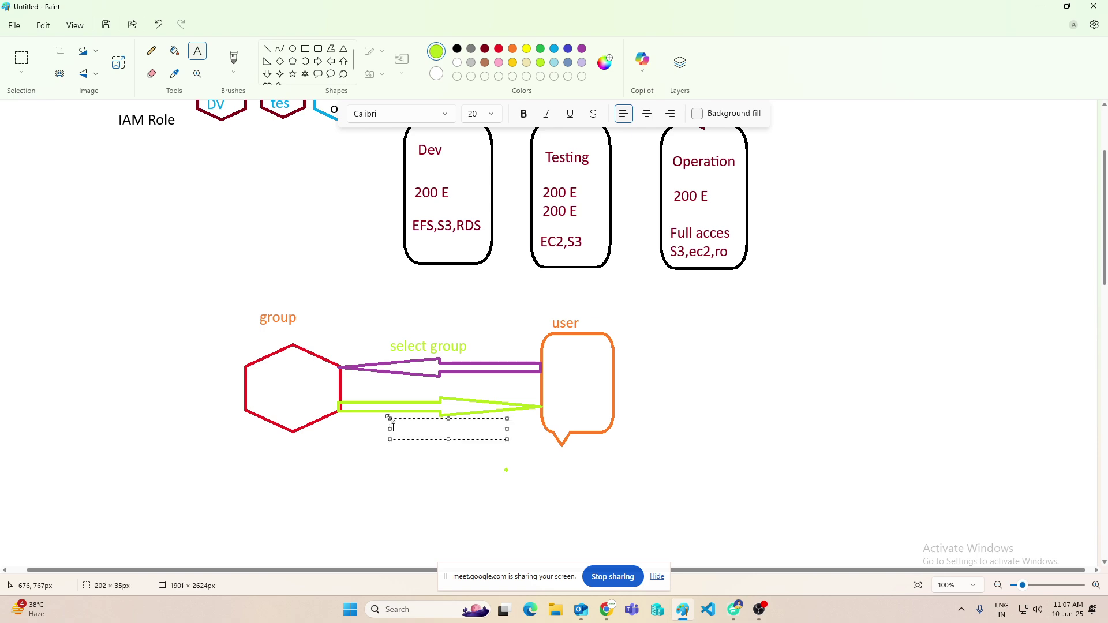
pyautogui.write('select user')
pyautogui.click(358, 470)
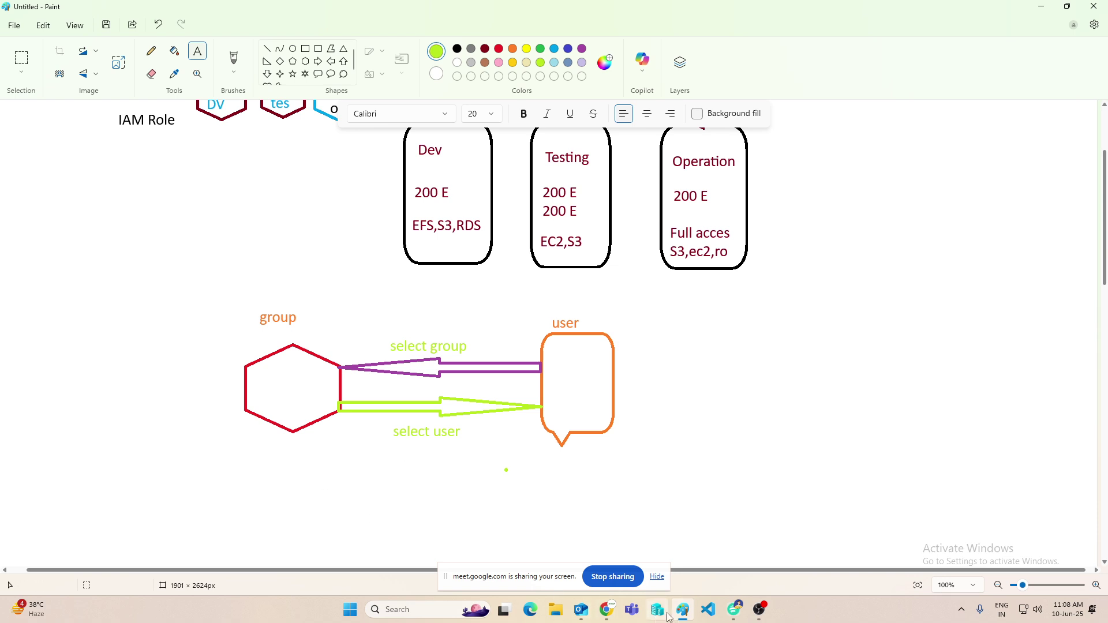
# Switch to the browser window with the AWS console and open the IAM user groups list.
pyautogui.moveTo(607, 610)
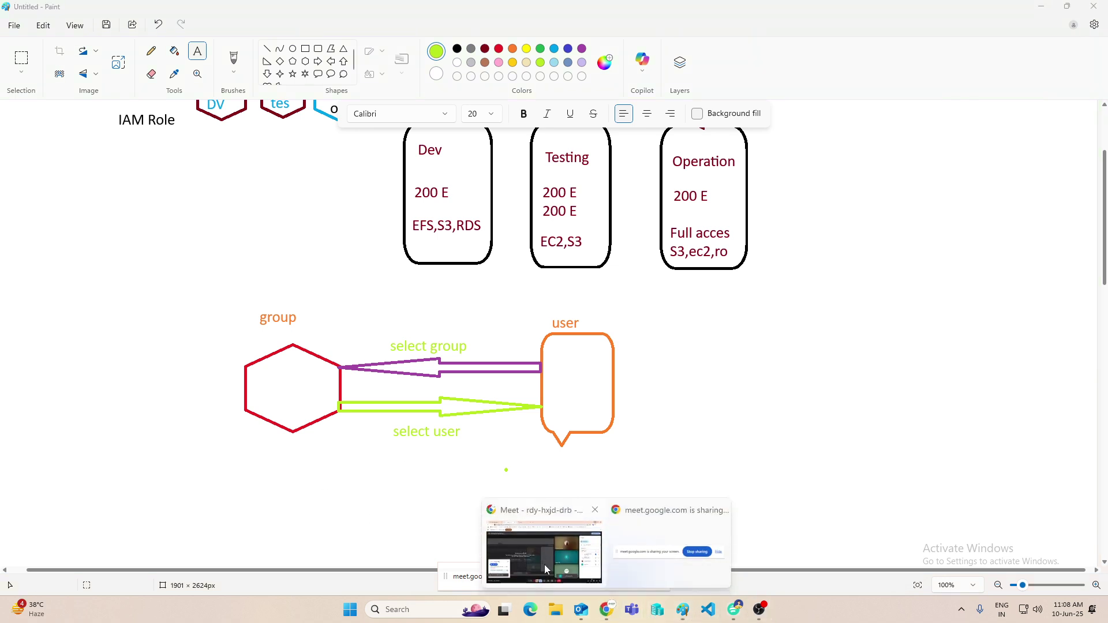
pyautogui.click(545, 564)
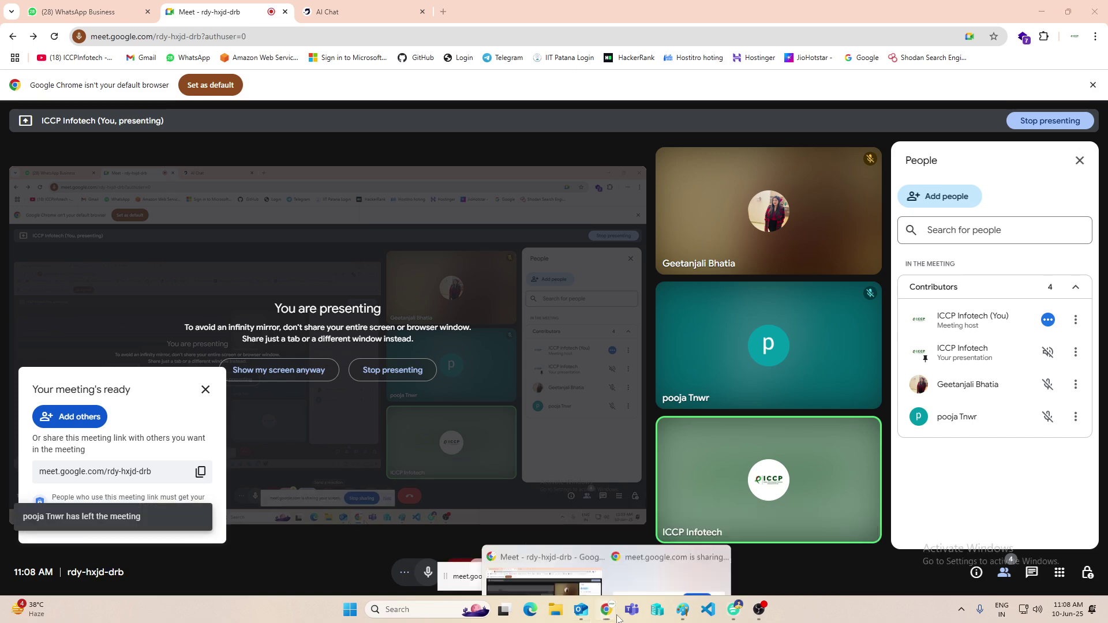
pyautogui.click(734, 609)
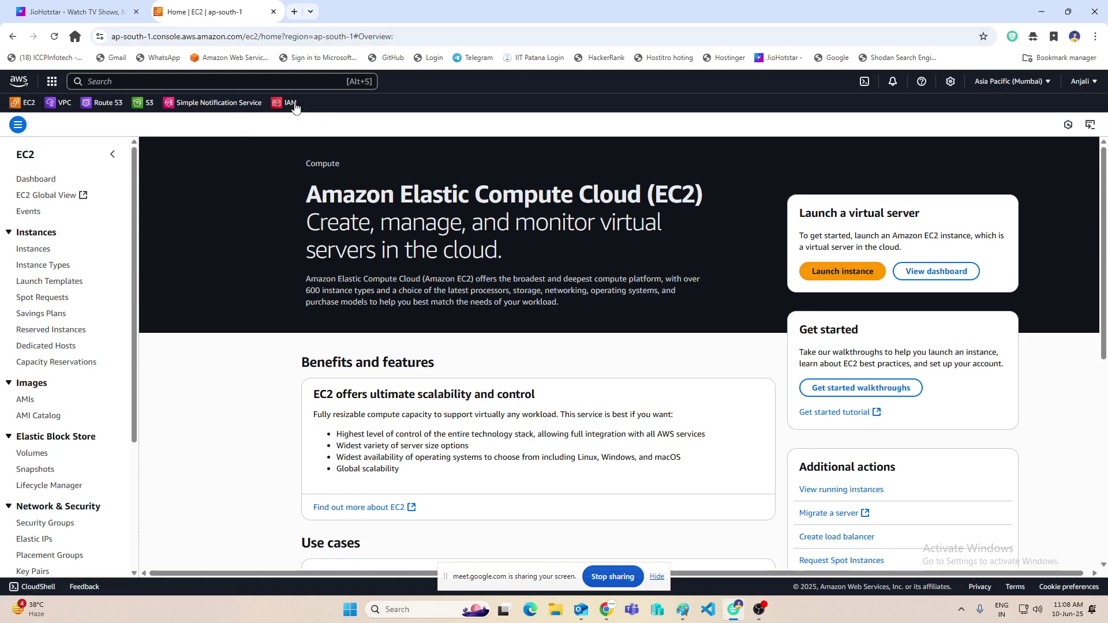
pyautogui.click(293, 105)
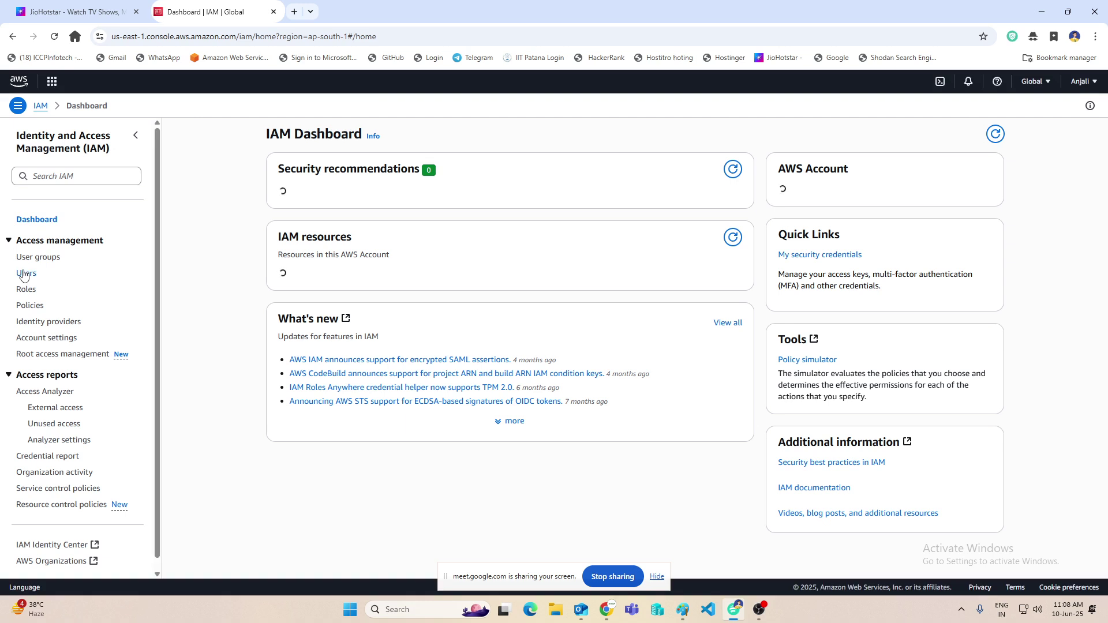
pyautogui.click(26, 273)
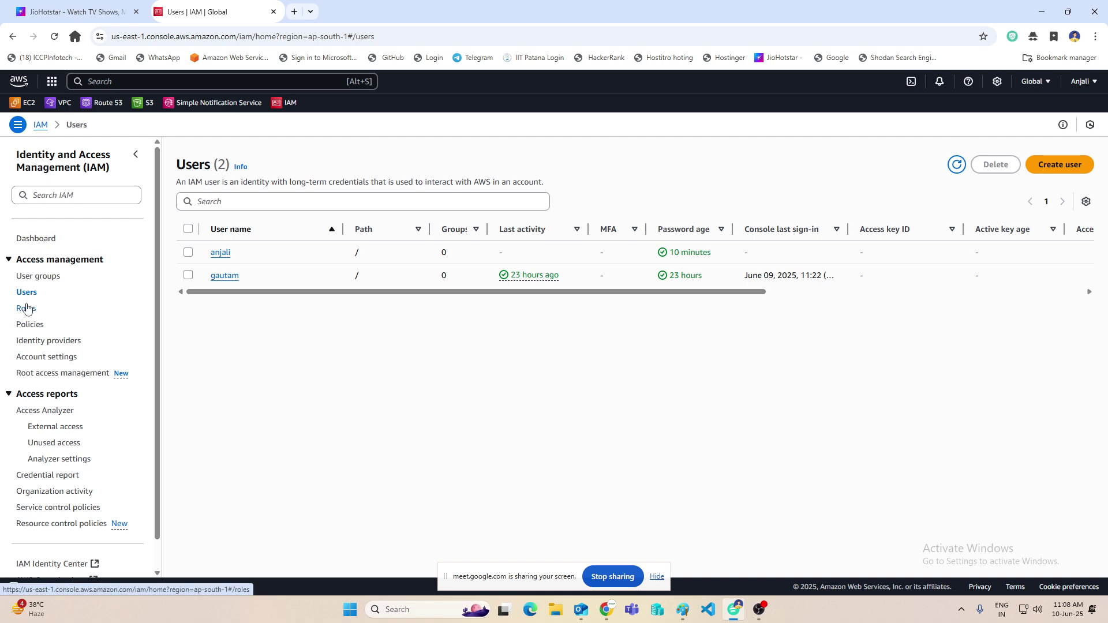
pyautogui.click(33, 278)
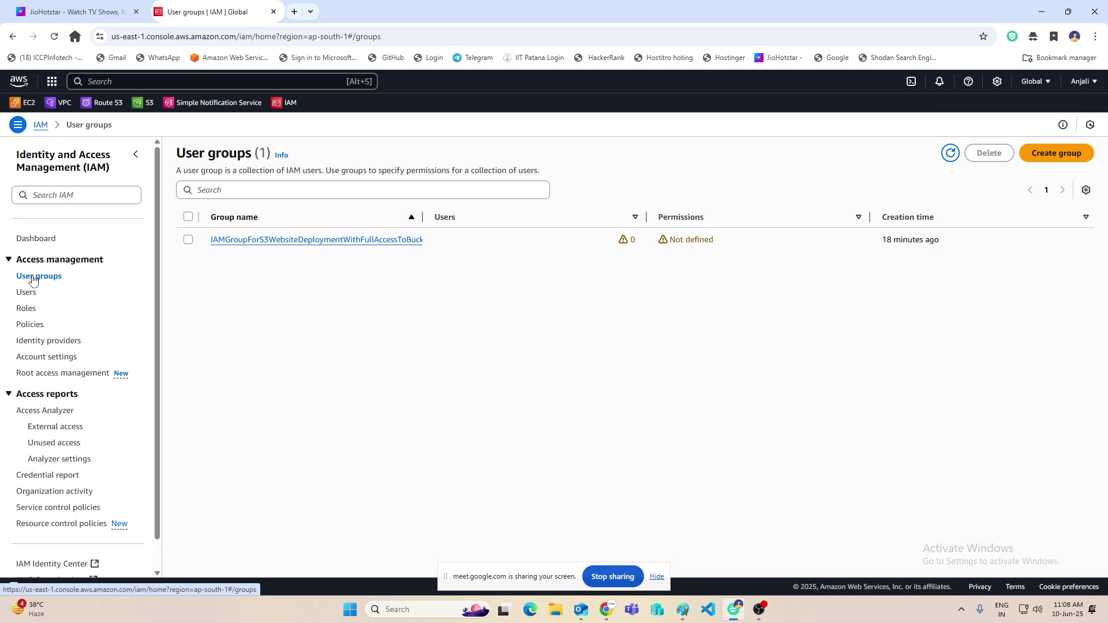
# Delete the user group IAMGroupForS3WebsiteDeploymentWithFullAccessToBucketsVersioningReplicationAndMonitoringTools, confirming with its full name.
pyautogui.click(188, 239)
pyautogui.click(980, 155)
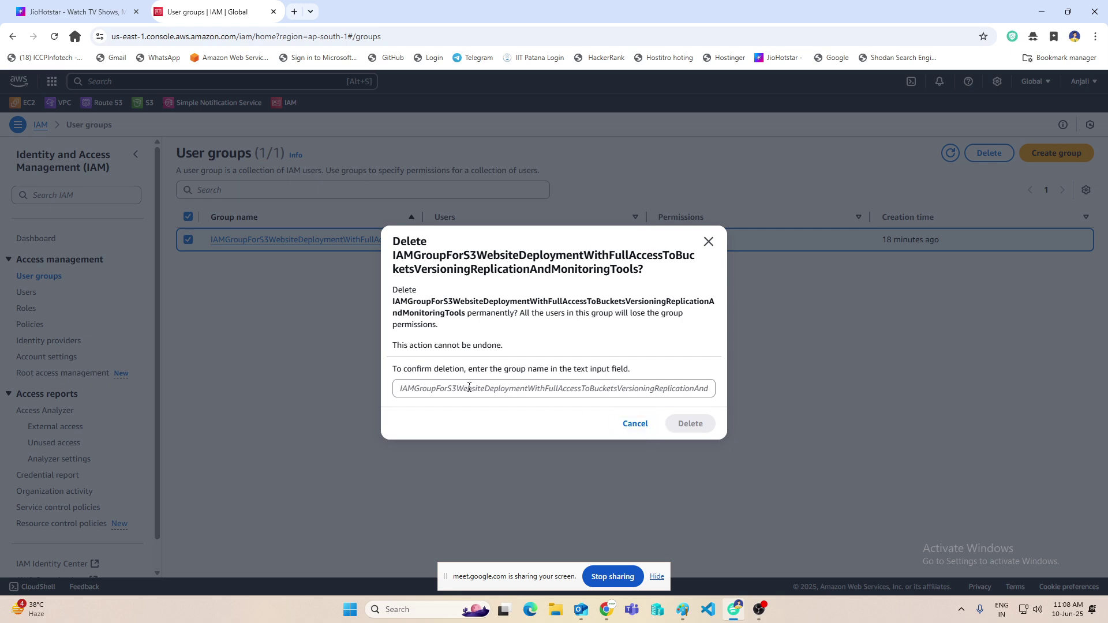
pyautogui.moveTo(391, 257); pyautogui.dragTo(640, 268)
pyautogui.hotkey('ctrl', 'c')
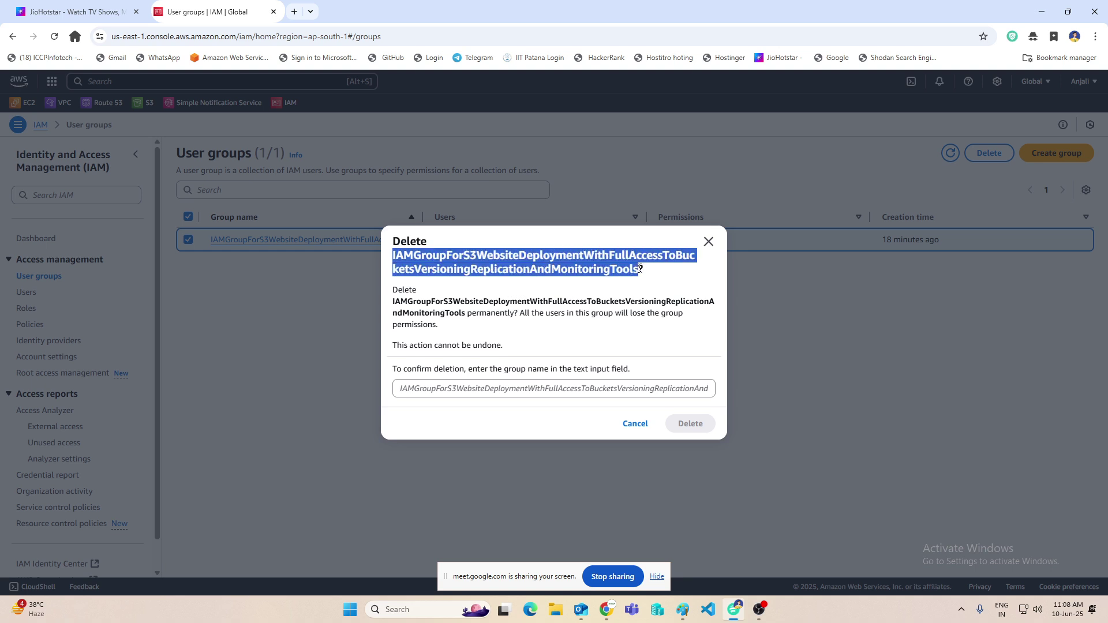
pyautogui.click(423, 386)
pyautogui.hotkey('ctrl', 'v')
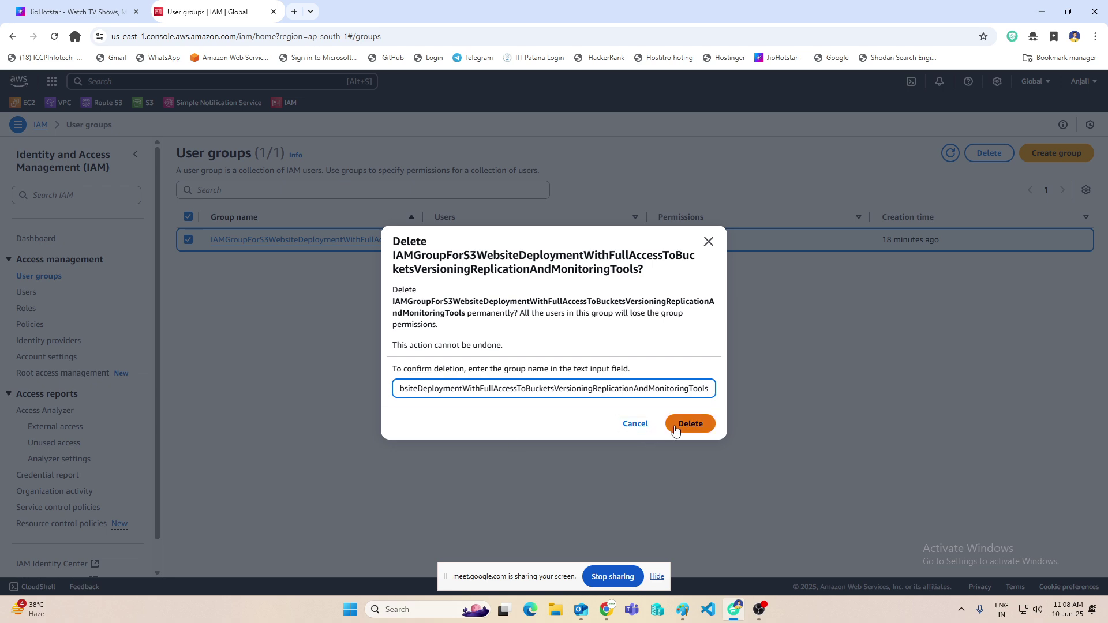
pyautogui.click(681, 426)
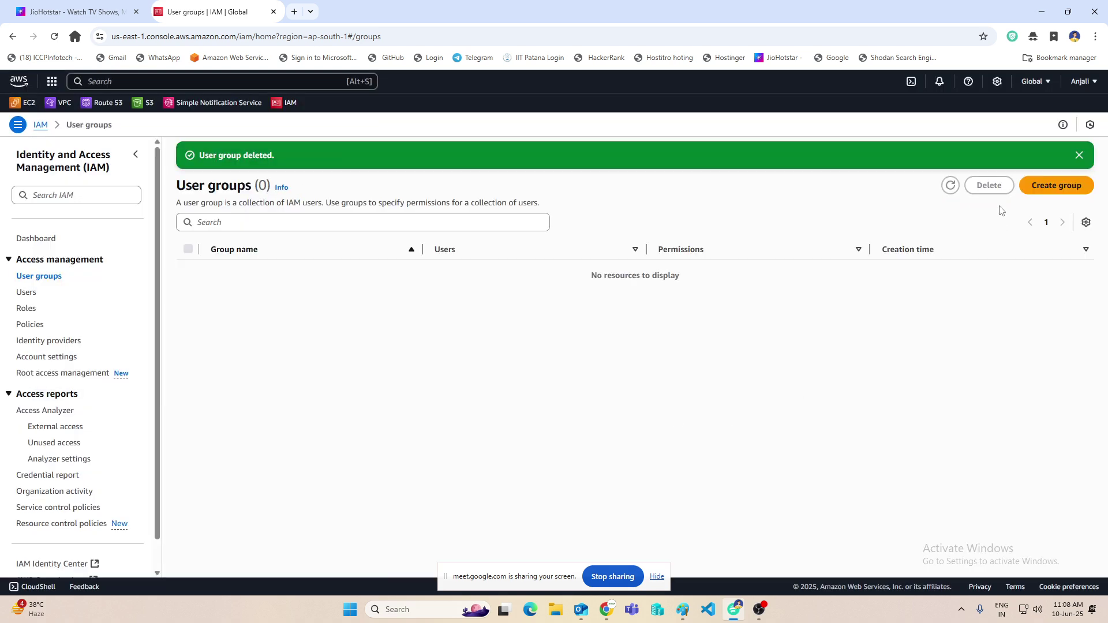
# Create a user group named Dev-team-g1 without adding users or permission policies.
pyautogui.click(1048, 189)
pyautogui.scroll(-1, 1051, 194)
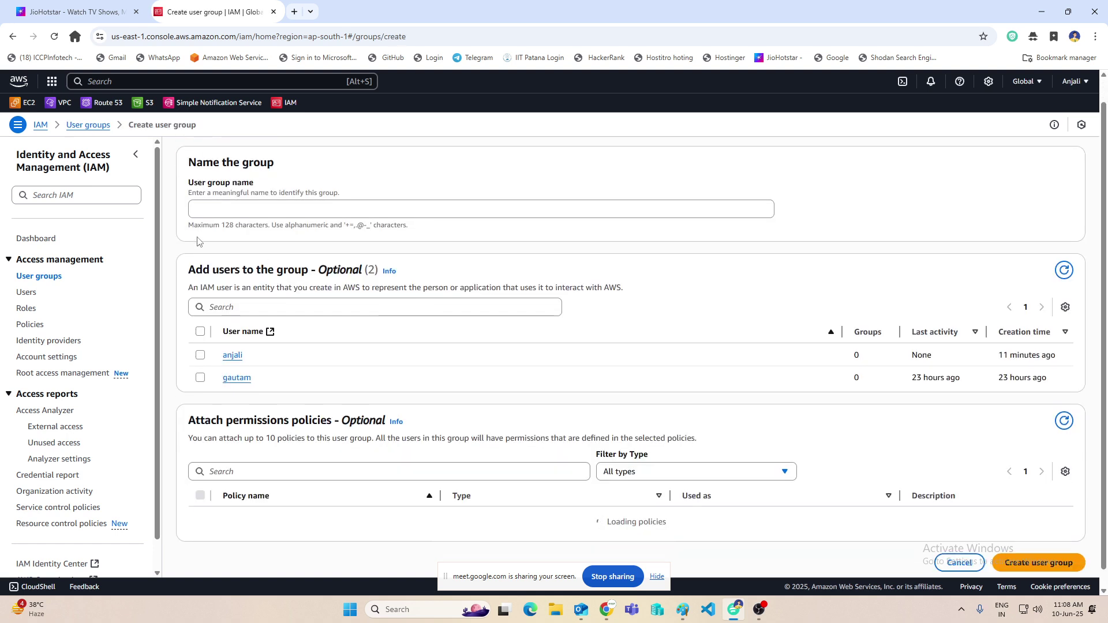
pyautogui.click(255, 210)
pyautogui.write('e')
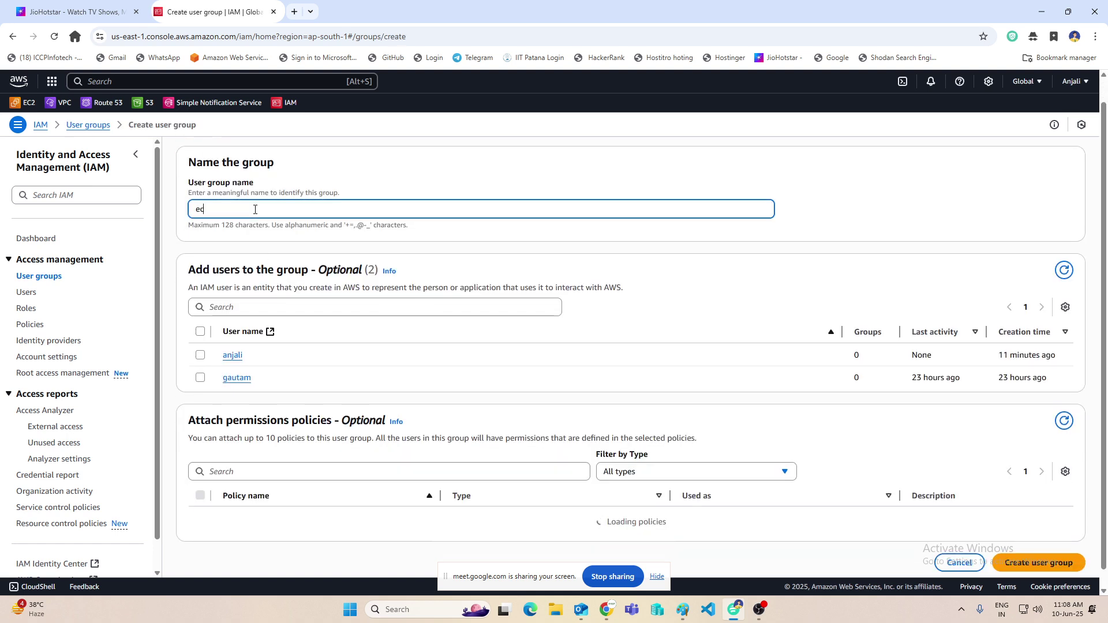
pyautogui.write('c')
pyautogui.press('BackSpace')
pyautogui.press('BackSpace')
pyautogui.write('De')
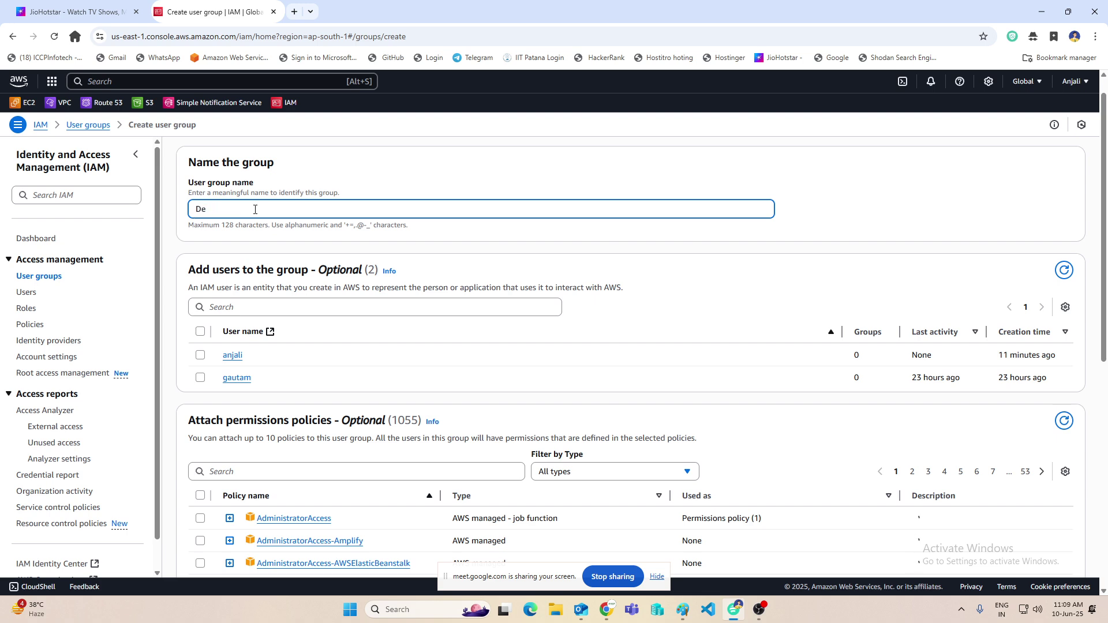
pyautogui.write('v-team-g1')
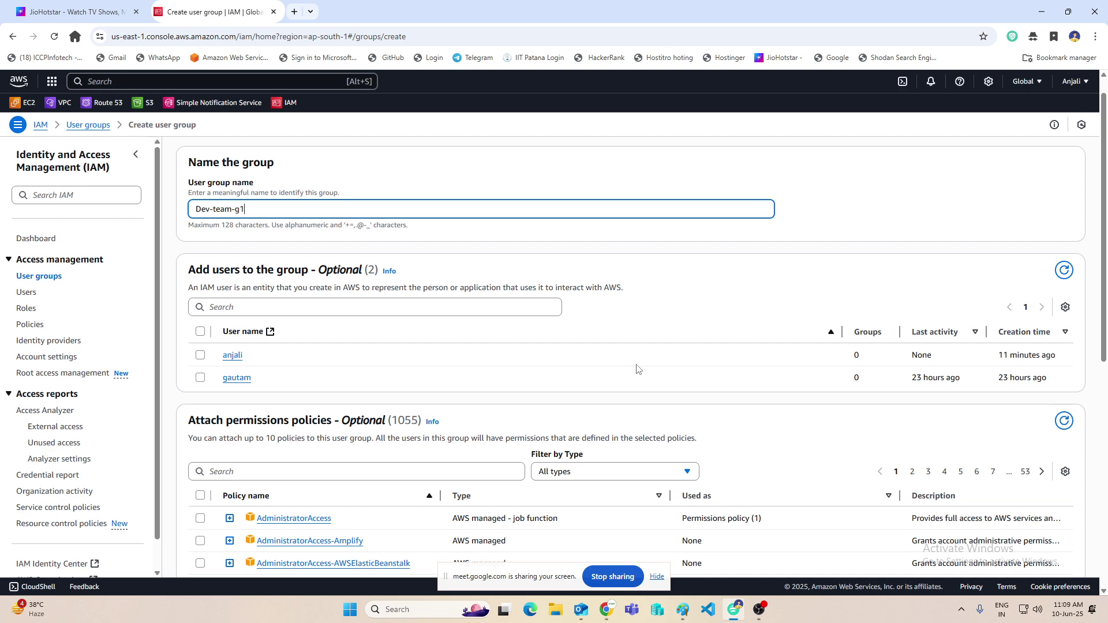
pyautogui.scroll(-8, 636, 372)
pyautogui.click(1024, 551)
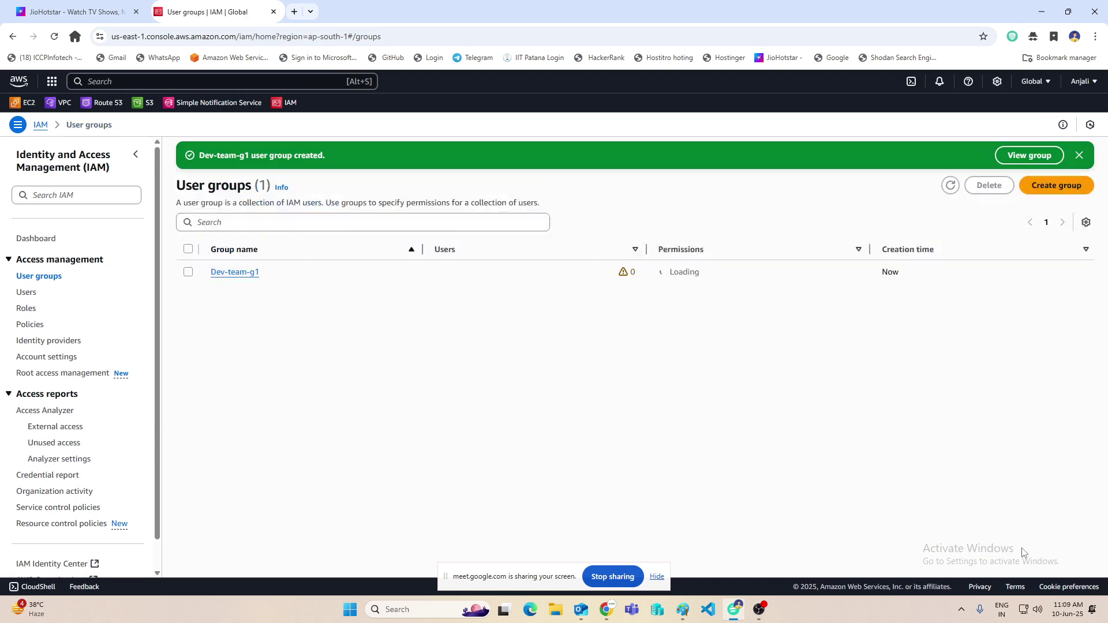
# Create a second user group named opr-tem-g2, again without users or permission policies.
pyautogui.click(1056, 185)
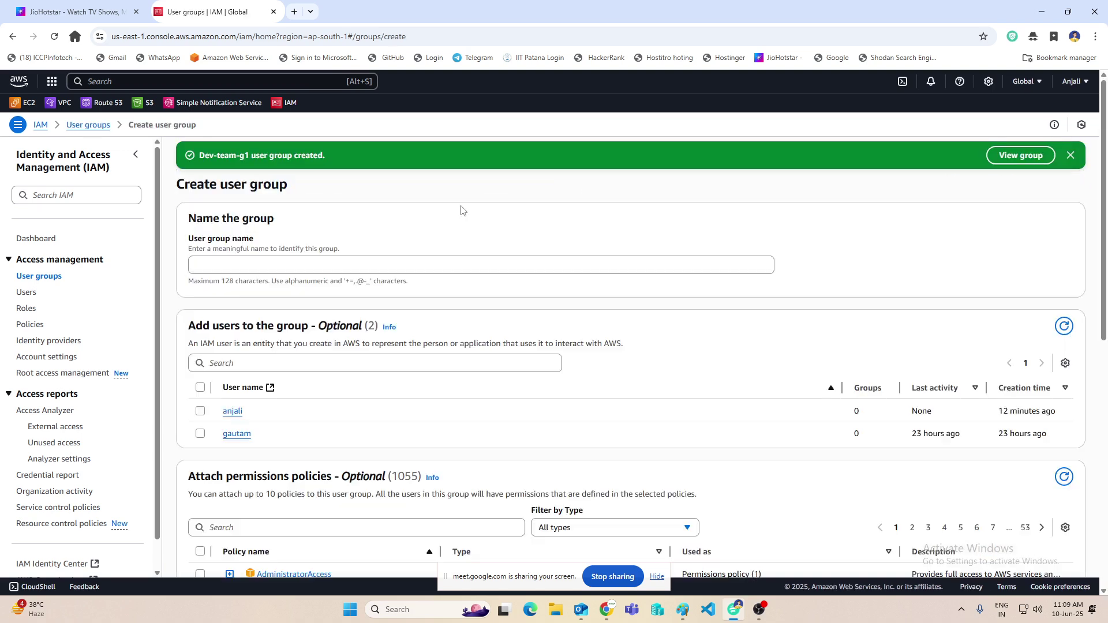
pyautogui.click(316, 191)
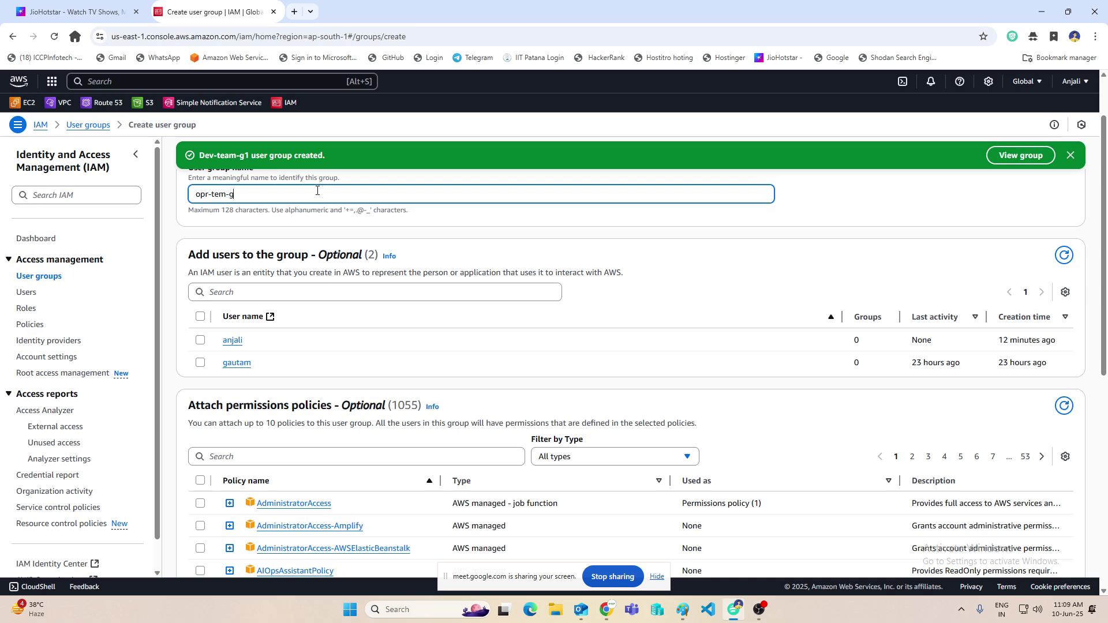
pyautogui.scroll(-7, 1050, 268)
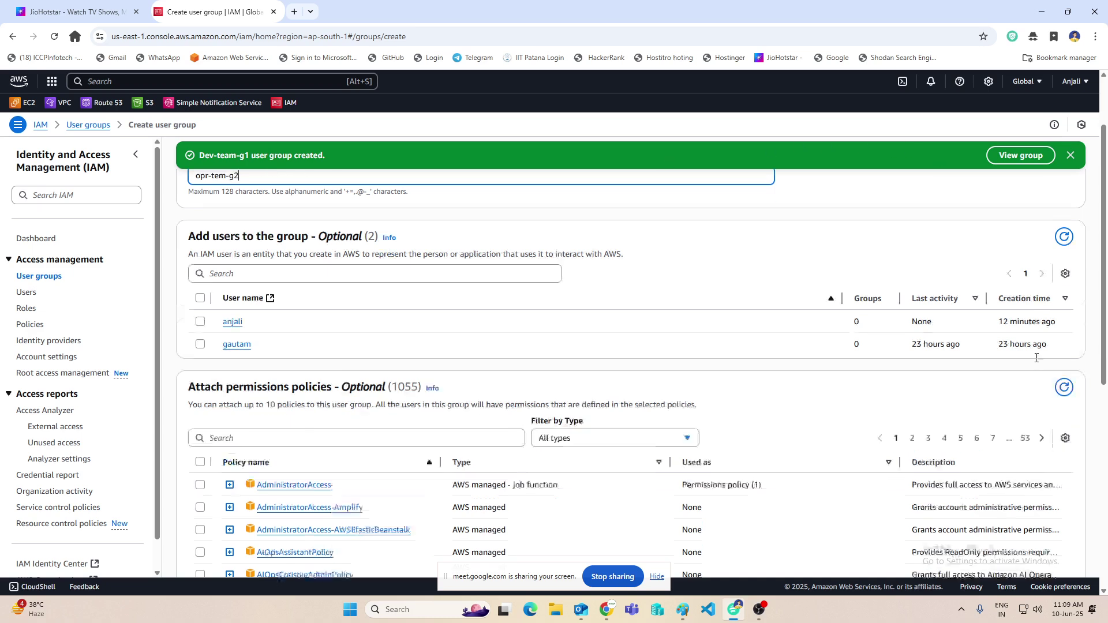
pyautogui.click(1050, 547)
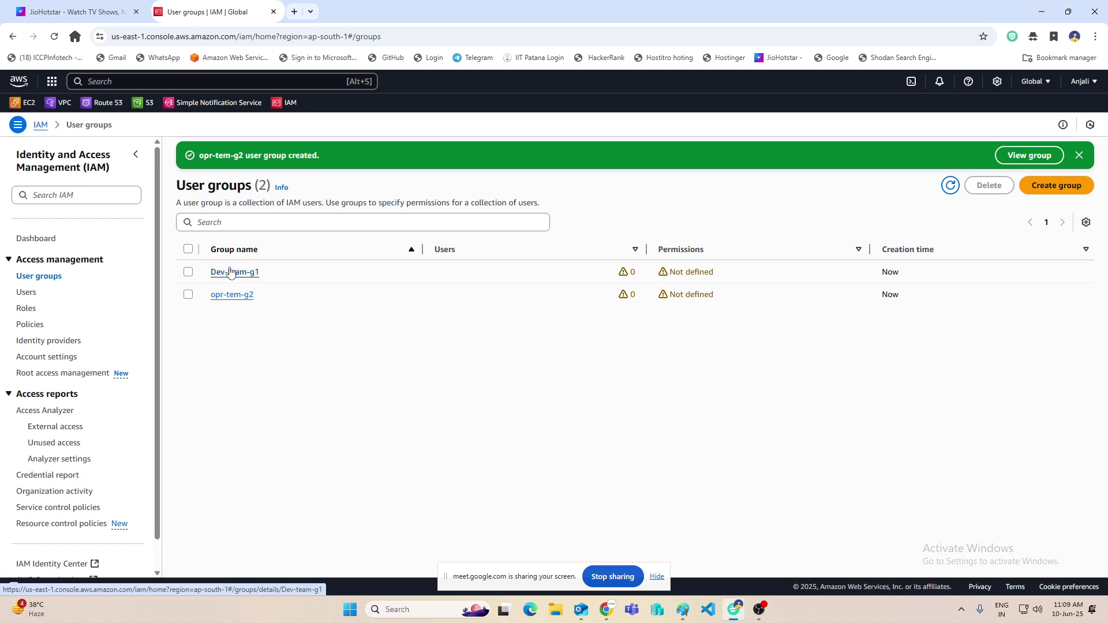
# Open the Dev-team-g1 group's permissions and start attaching policies to it.
pyautogui.click(233, 273)
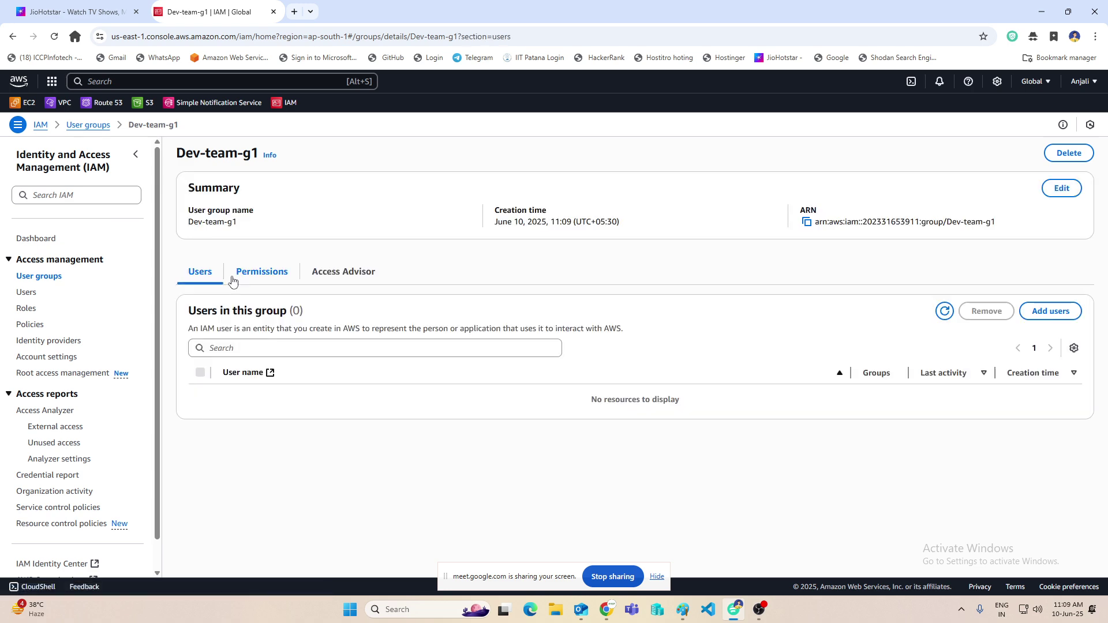
pyautogui.click(265, 273)
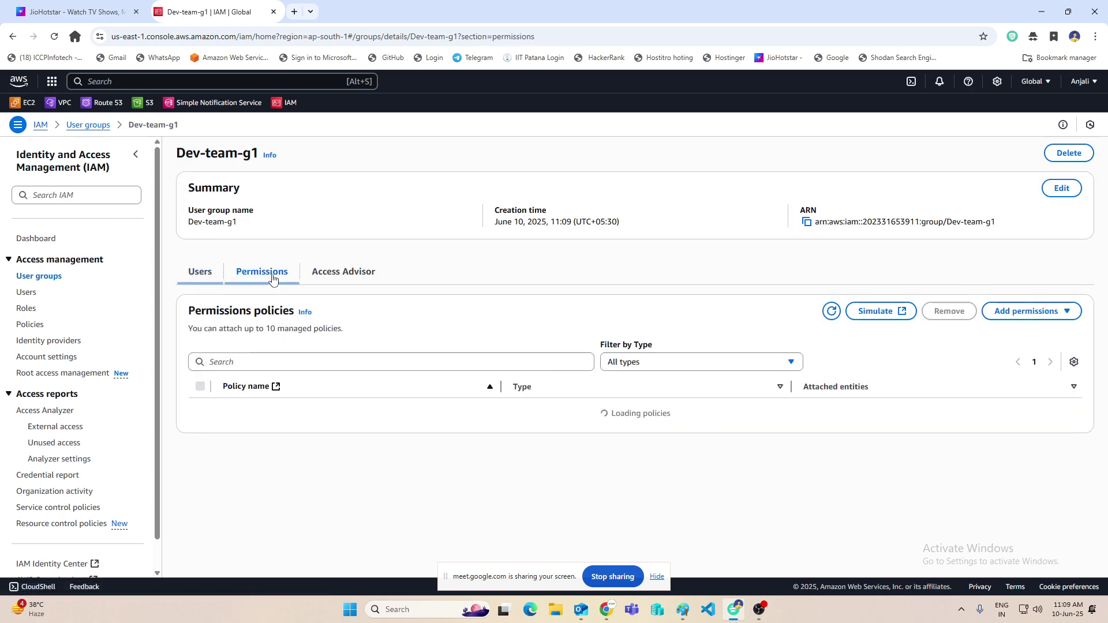
pyautogui.click(1052, 310)
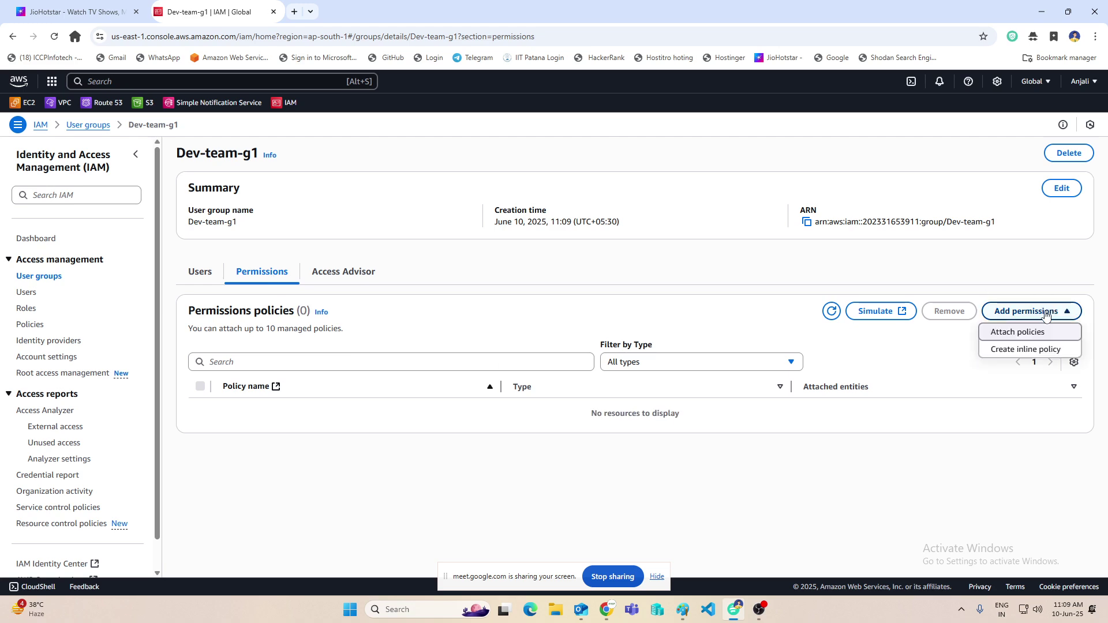
pyautogui.click(1031, 332)
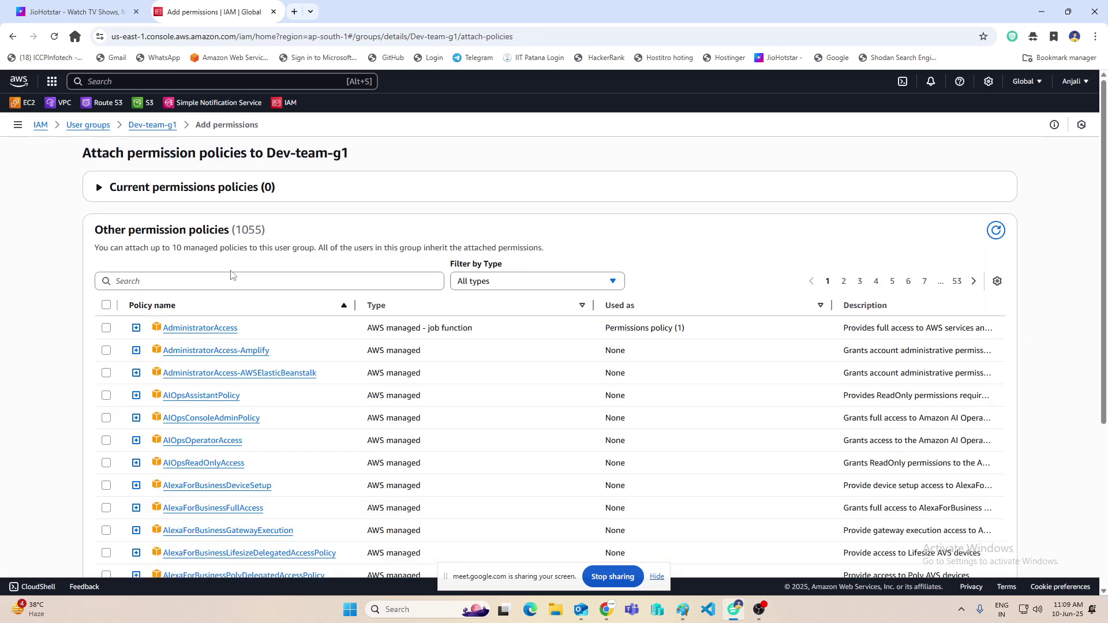
# Filter the permission policies by "s3f" and select AmazonS3FullAccess for Dev-team-g1.
pyautogui.click(226, 283)
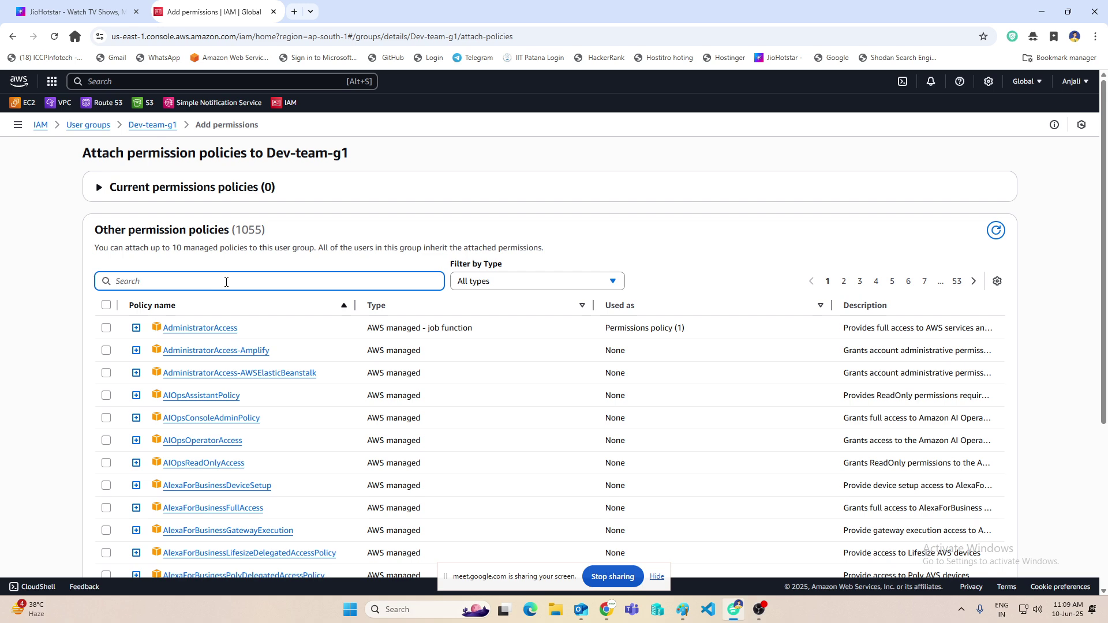
pyautogui.write('se')
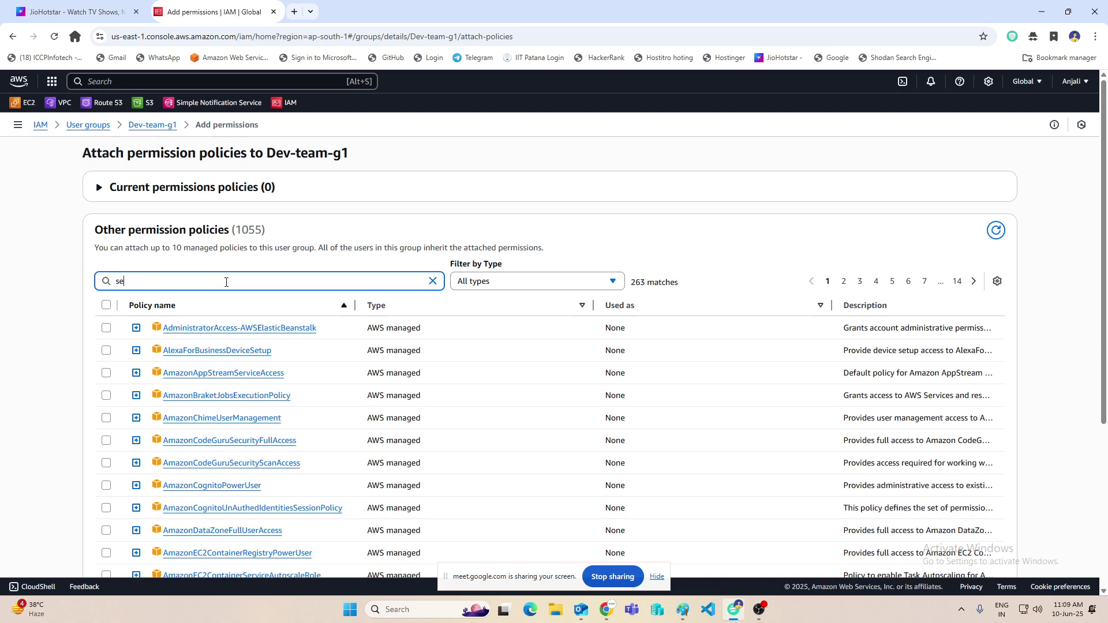
pyautogui.press('BackSpace')
pyautogui.write('3f')
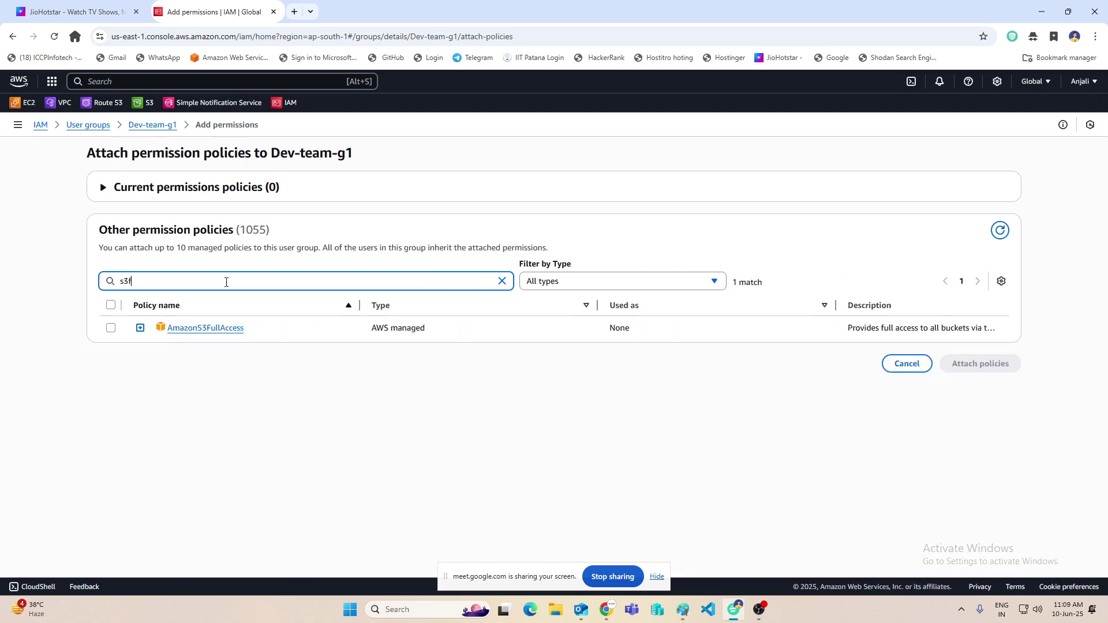
pyautogui.click(111, 328)
# Filter the permission policies by "rdsf" and add AmazonRDSFullAccess to the selection for Dev-team-g1.
pyautogui.moveTo(164, 281); pyautogui.dragTo(1, 282)
pyautogui.write('rdsf')
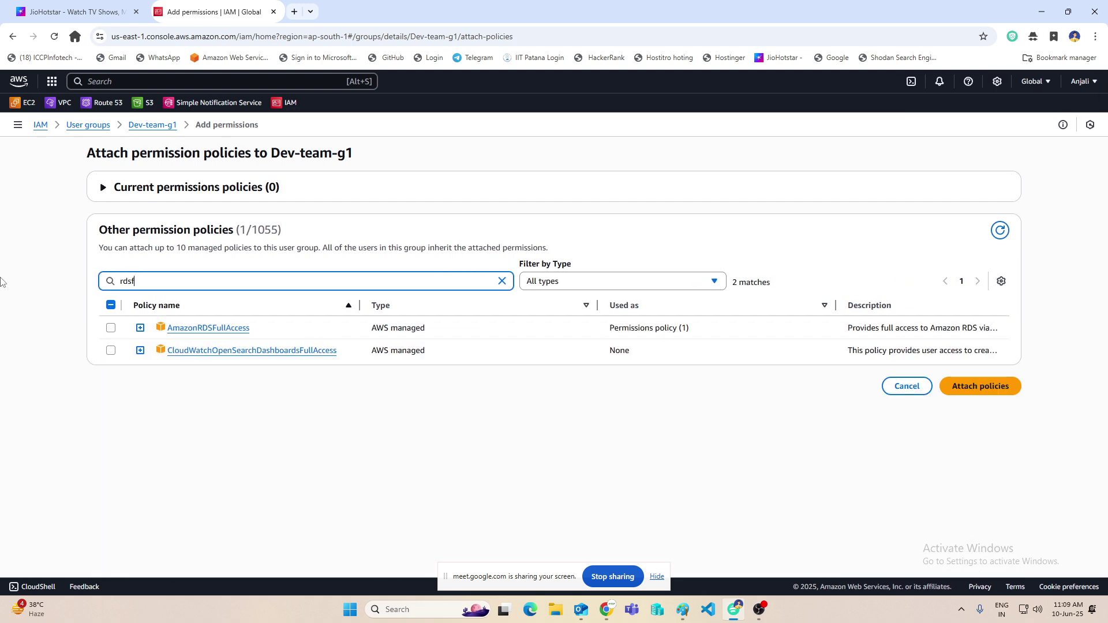
pyautogui.click(111, 328)
# Filter the policies by "efs", select AmazonEFSCSIDriverPolicy as well, and attach all selected policies to Dev-team-g1.
pyautogui.moveTo(168, 281); pyautogui.dragTo(2, 278)
pyautogui.write('efsf')
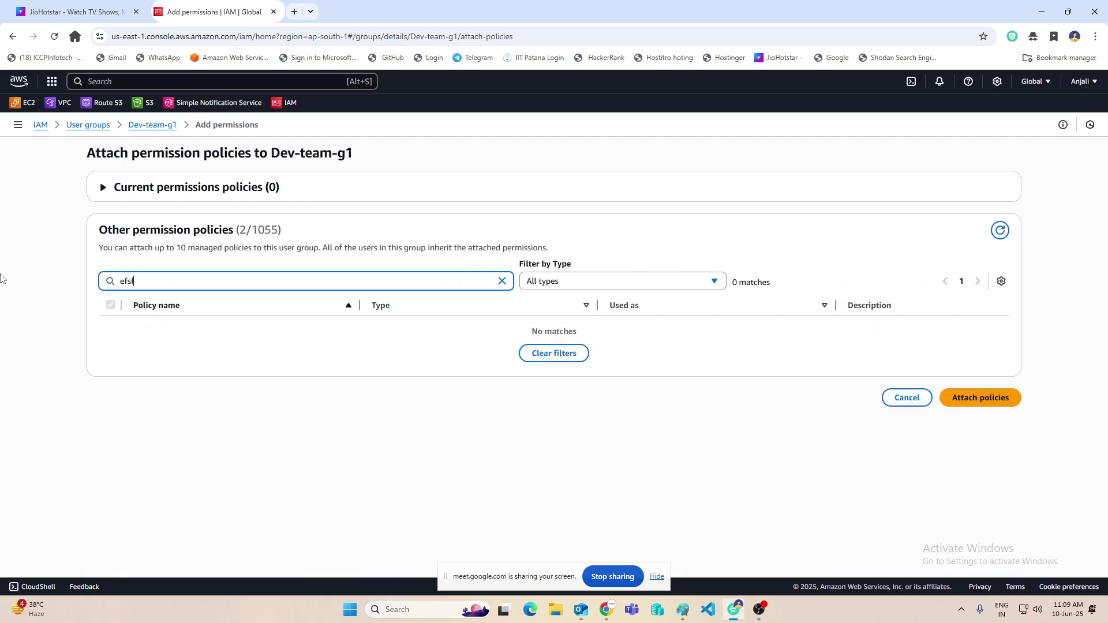
pyautogui.press('BackSpace')
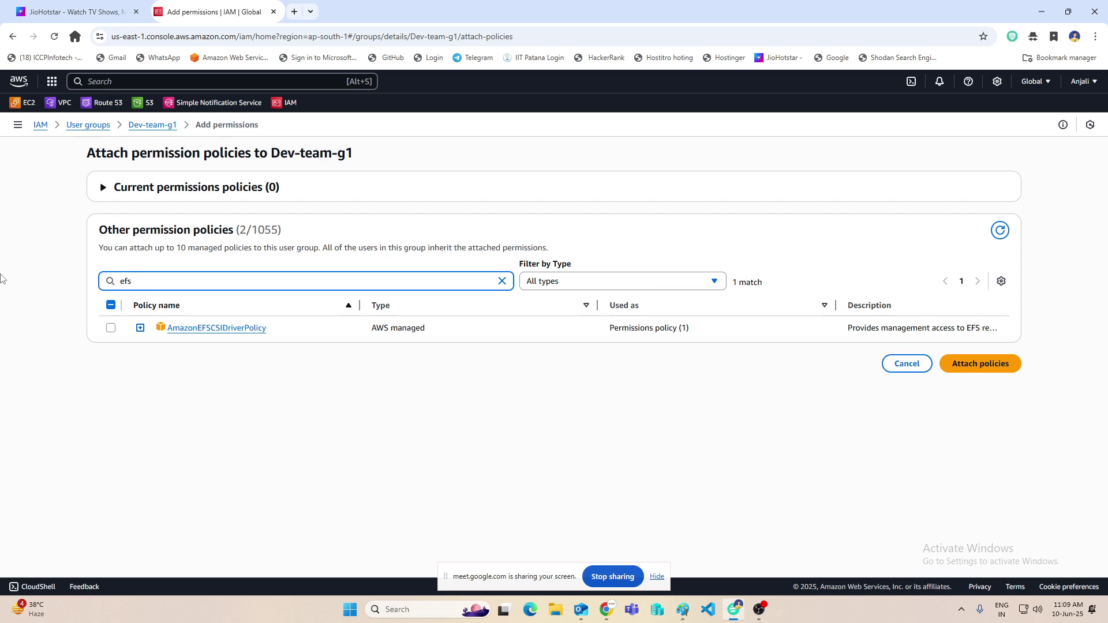
pyautogui.click(111, 328)
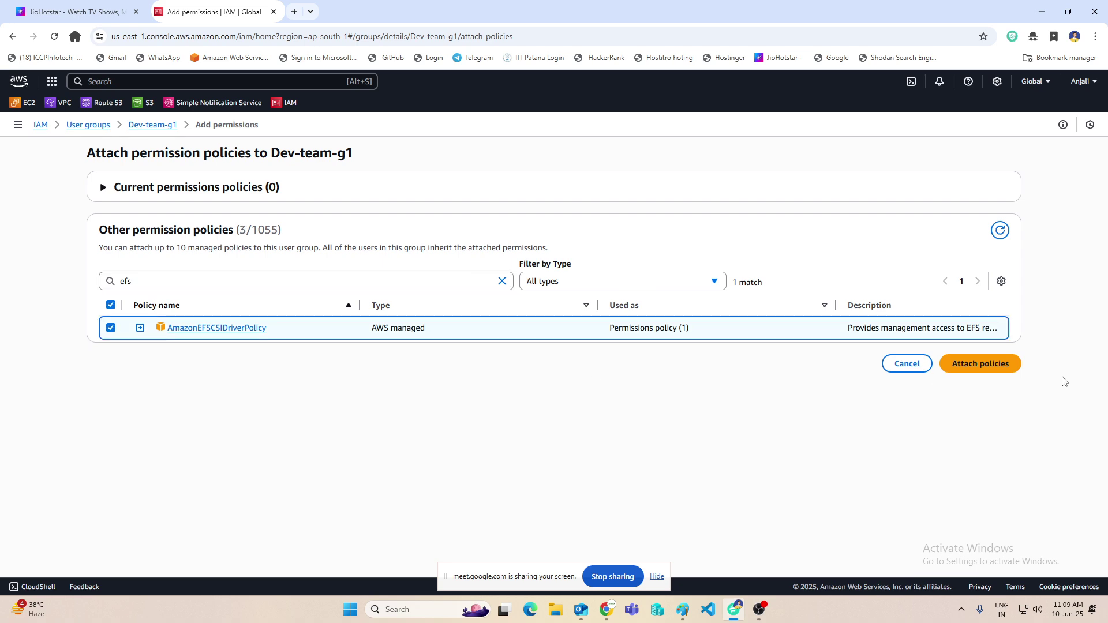
pyautogui.click(963, 362)
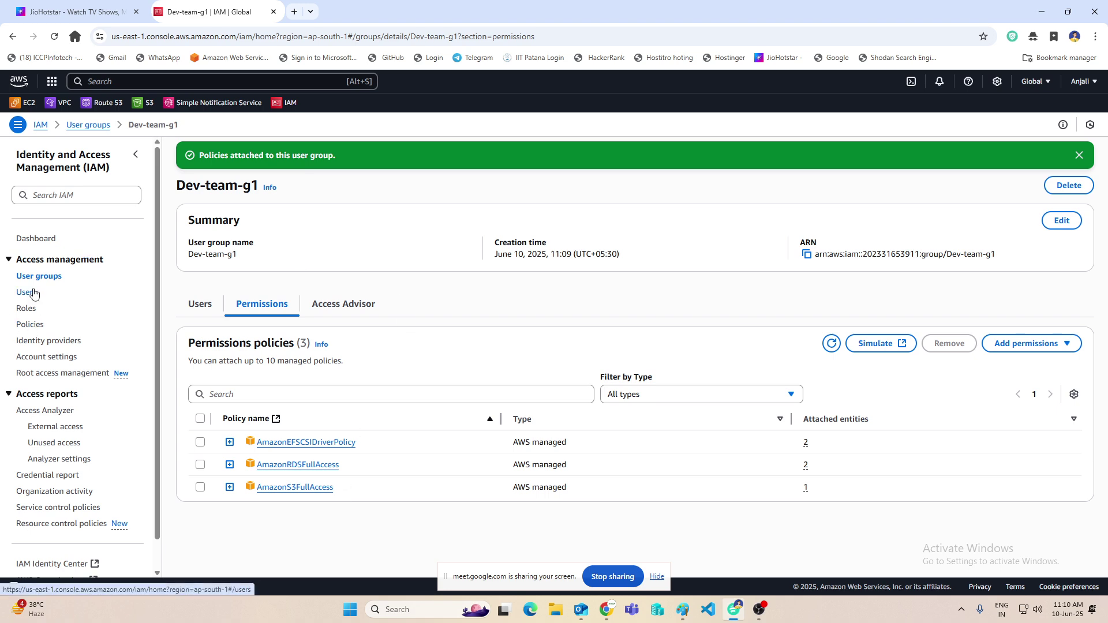
# Open the opr-tem-g2 group's permissions and start attaching policies to it.
pyautogui.click(36, 277)
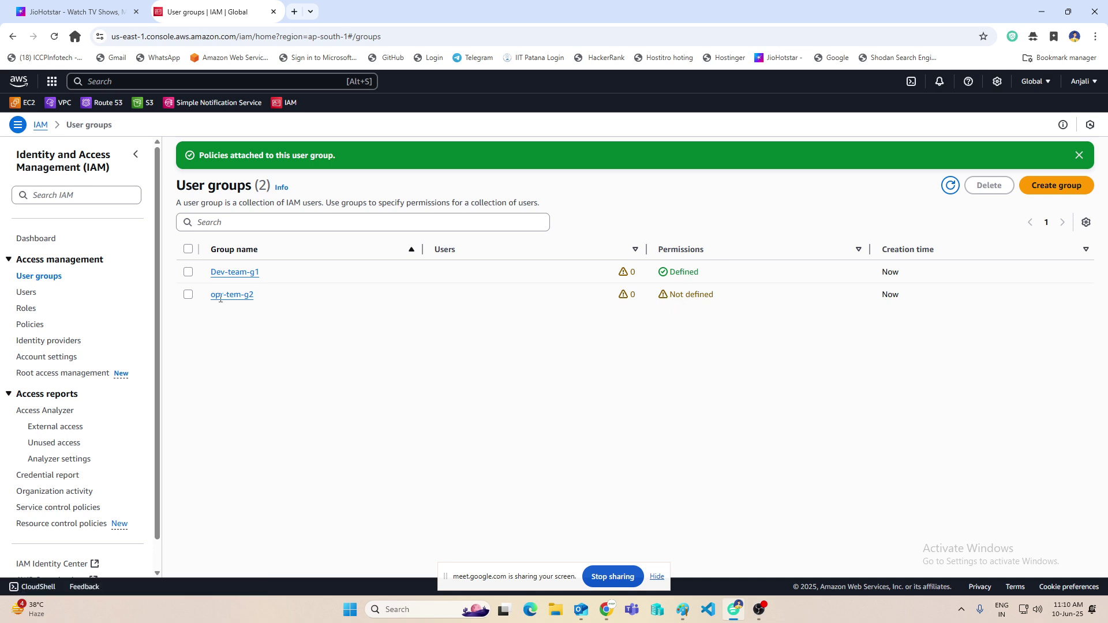
pyautogui.click(223, 295)
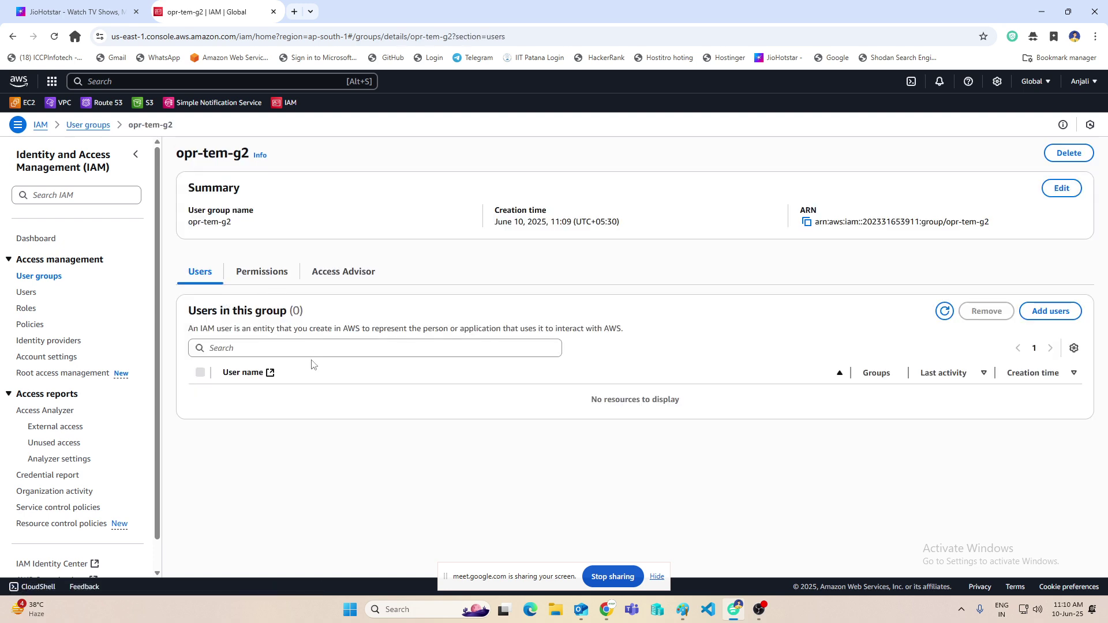
pyautogui.click(263, 281)
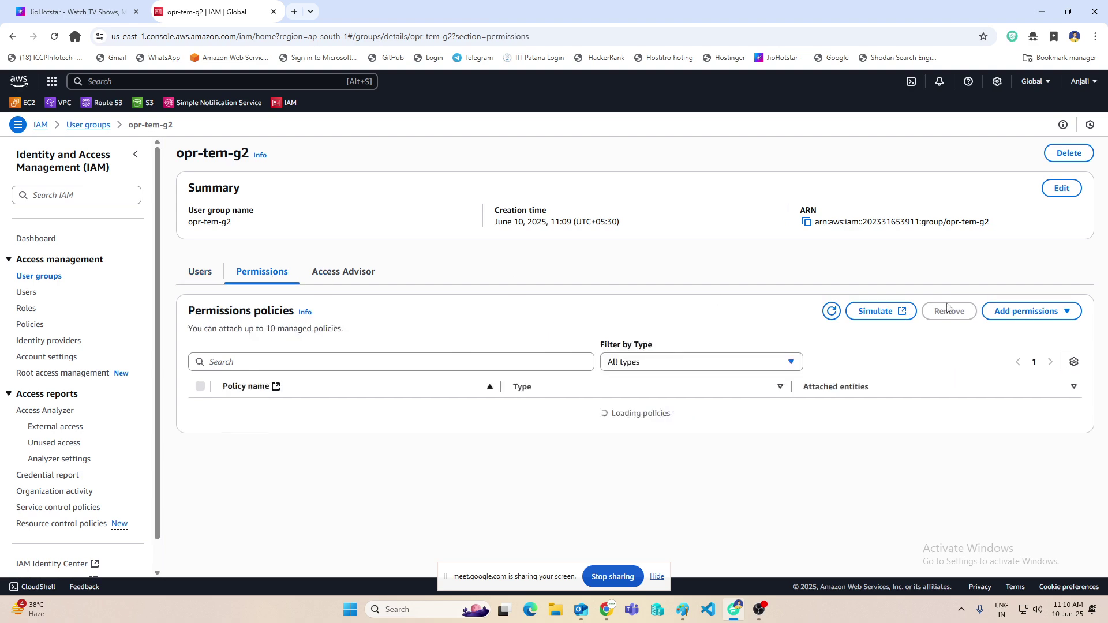
pyautogui.click(1031, 312)
pyautogui.click(1016, 332)
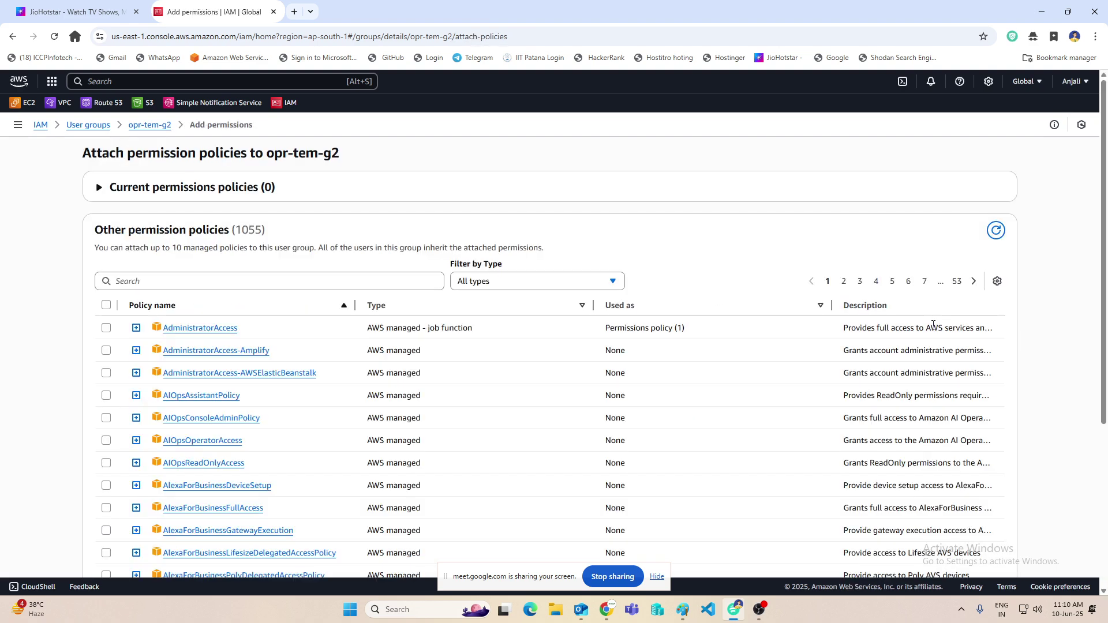
# Select the AdministratorAccess policy and attach it to opr-tem-g2.
pyautogui.click(174, 283)
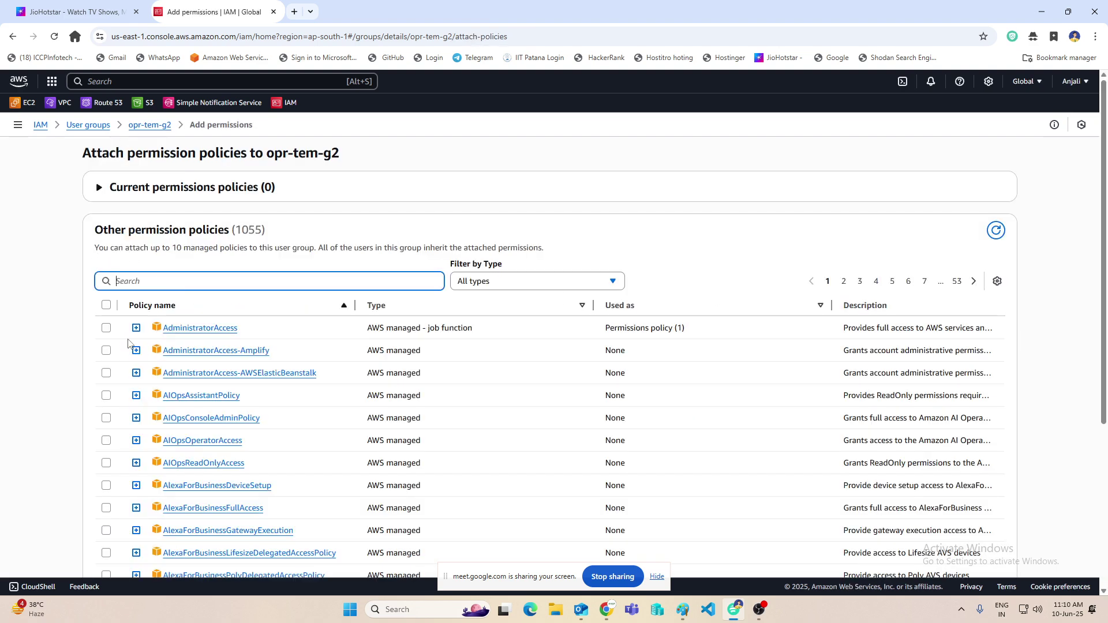
pyautogui.click(106, 329)
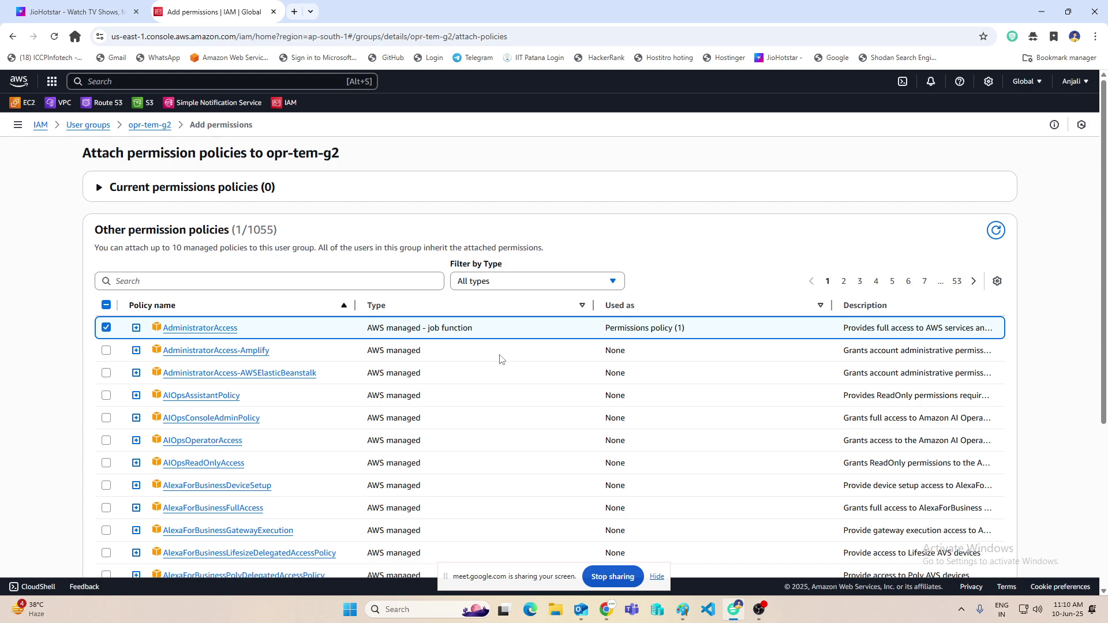
pyautogui.scroll(-5, 505, 362)
pyautogui.click(999, 553)
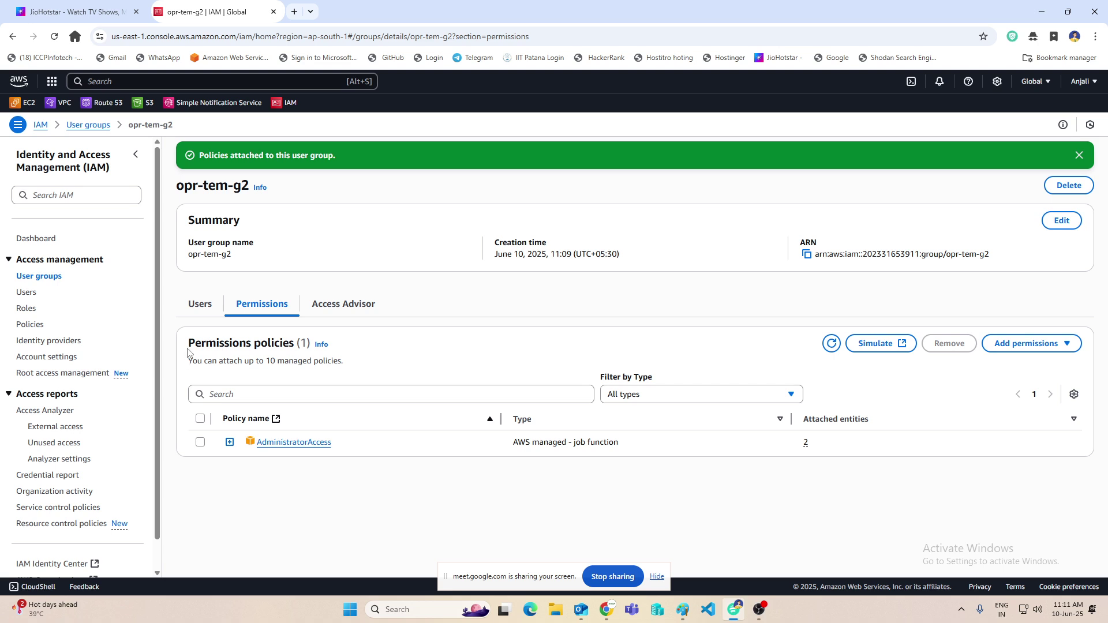
# Open the first listed IAM user's group membership and add that user to Dev-team-g1.
pyautogui.scroll(-1, 2, 384)
pyautogui.scroll(1, 2, 384)
pyautogui.click(27, 294)
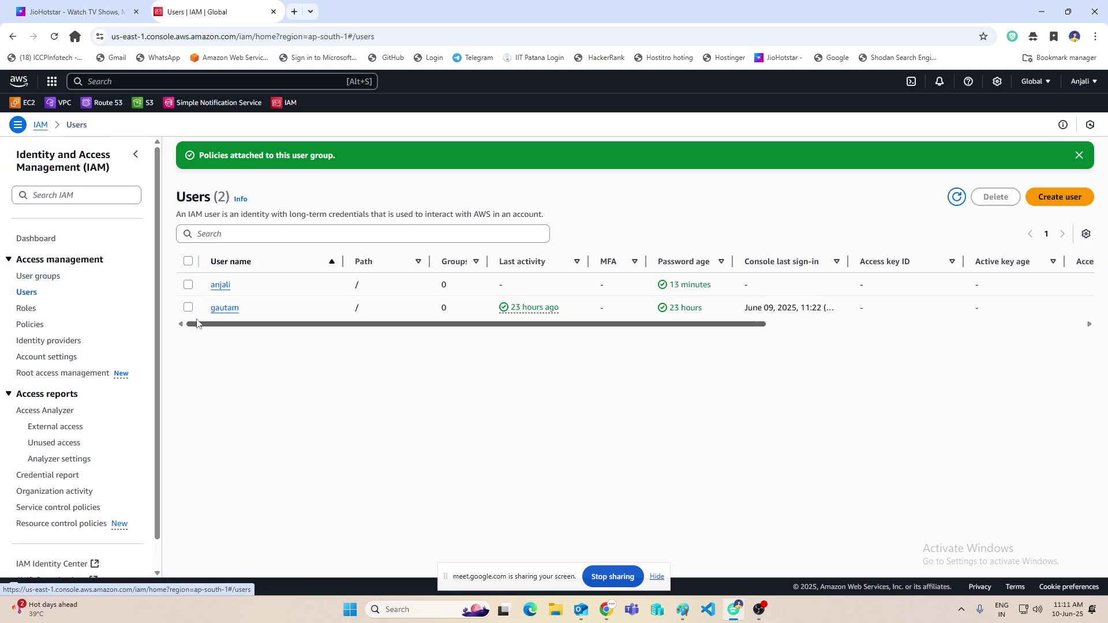
pyautogui.click(220, 285)
pyautogui.click(283, 300)
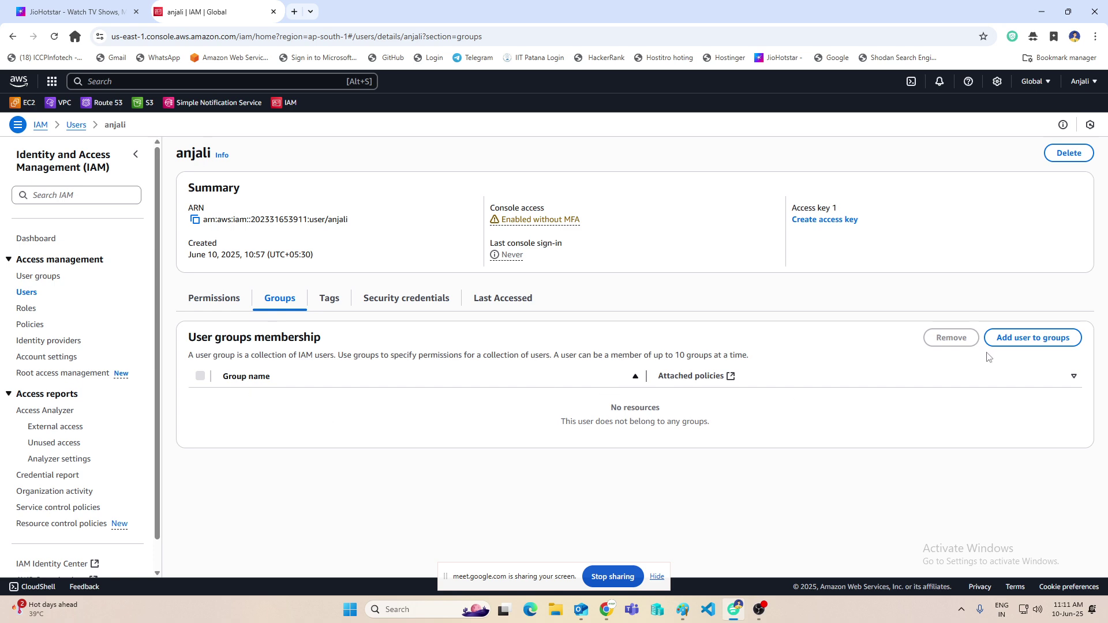
pyautogui.click(1029, 340)
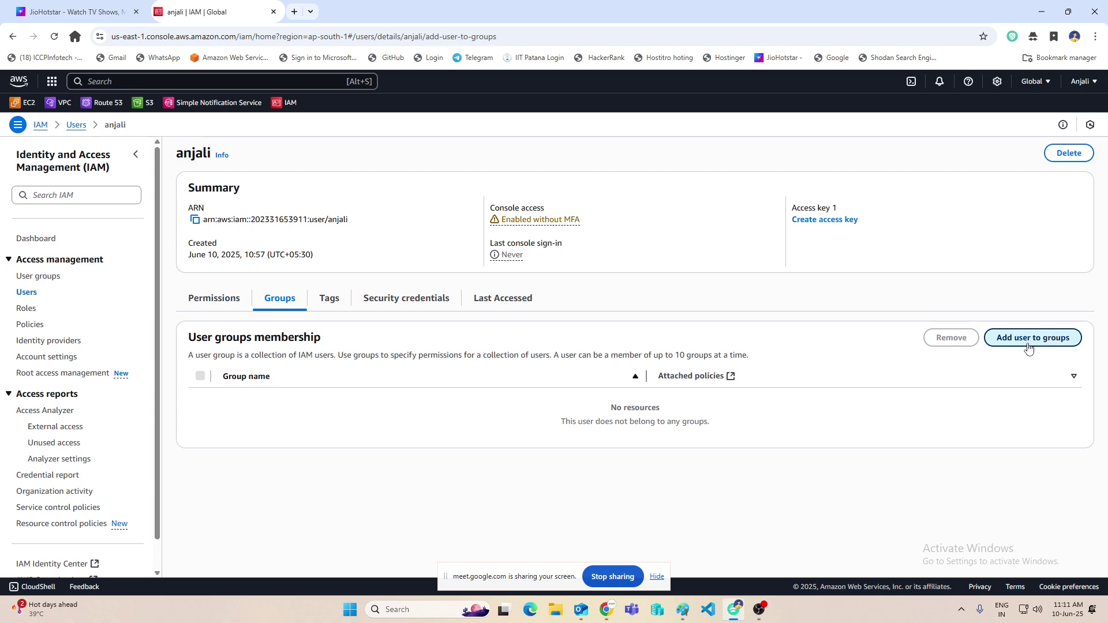
pyautogui.click(110, 272)
pyautogui.click(975, 338)
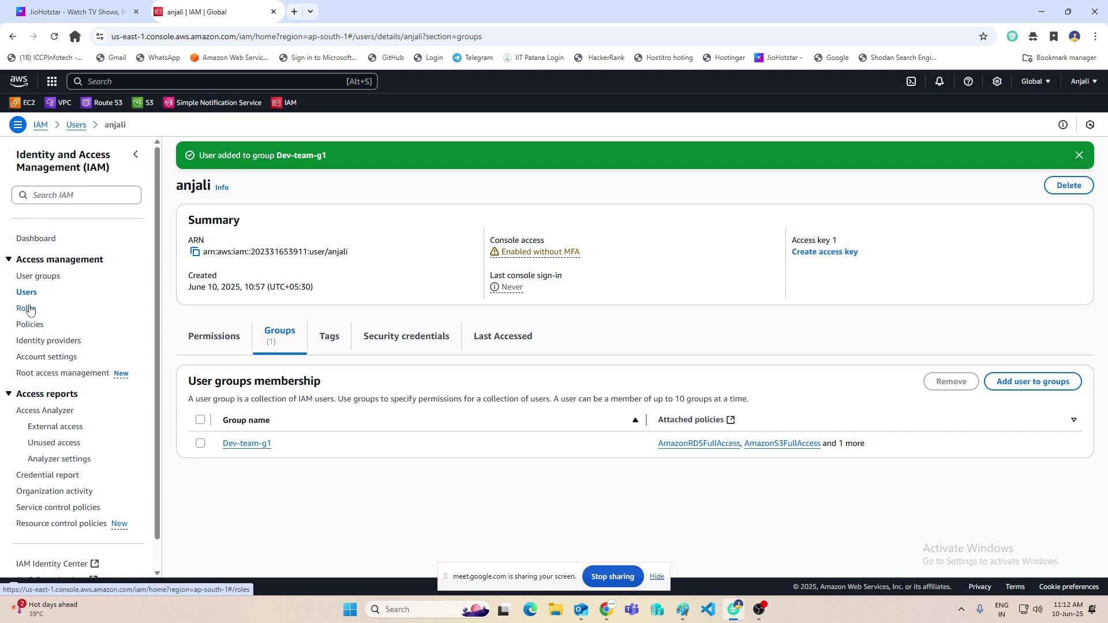
# Open the opr-tem-g2 user group and add the second listed IAM user to it.
pyautogui.click(33, 277)
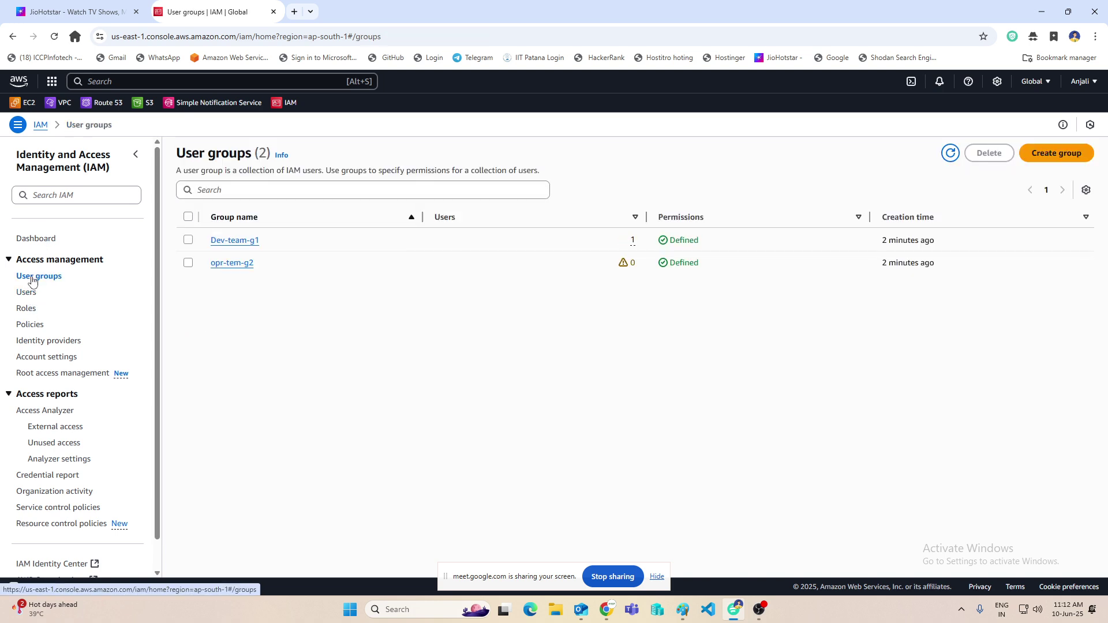
pyautogui.click(236, 264)
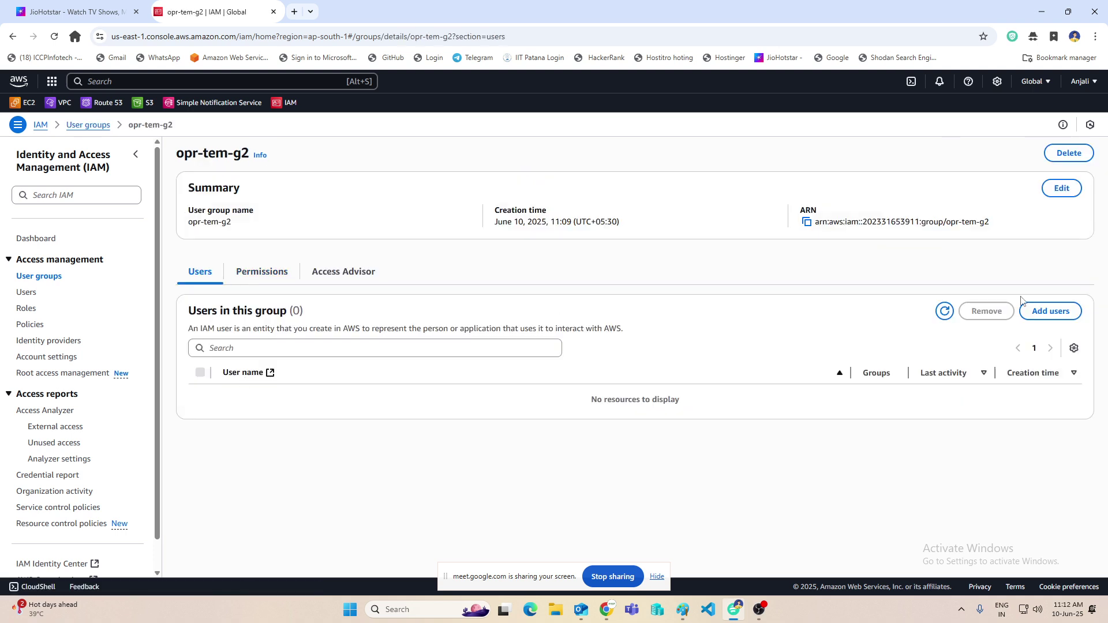
pyautogui.click(1050, 311)
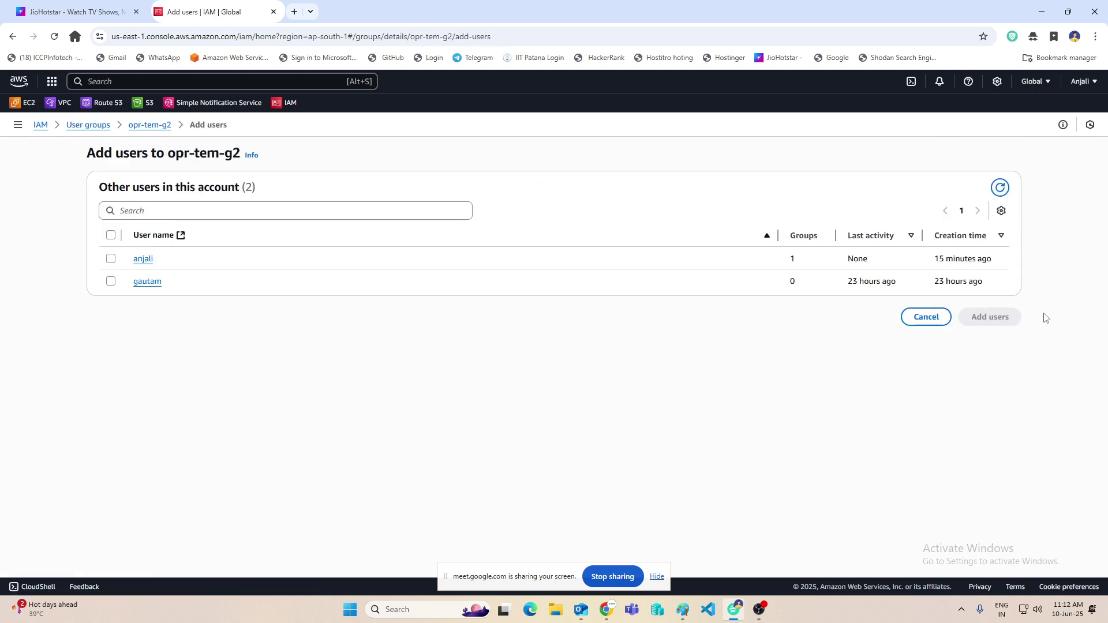
pyautogui.click(111, 281)
pyautogui.click(991, 323)
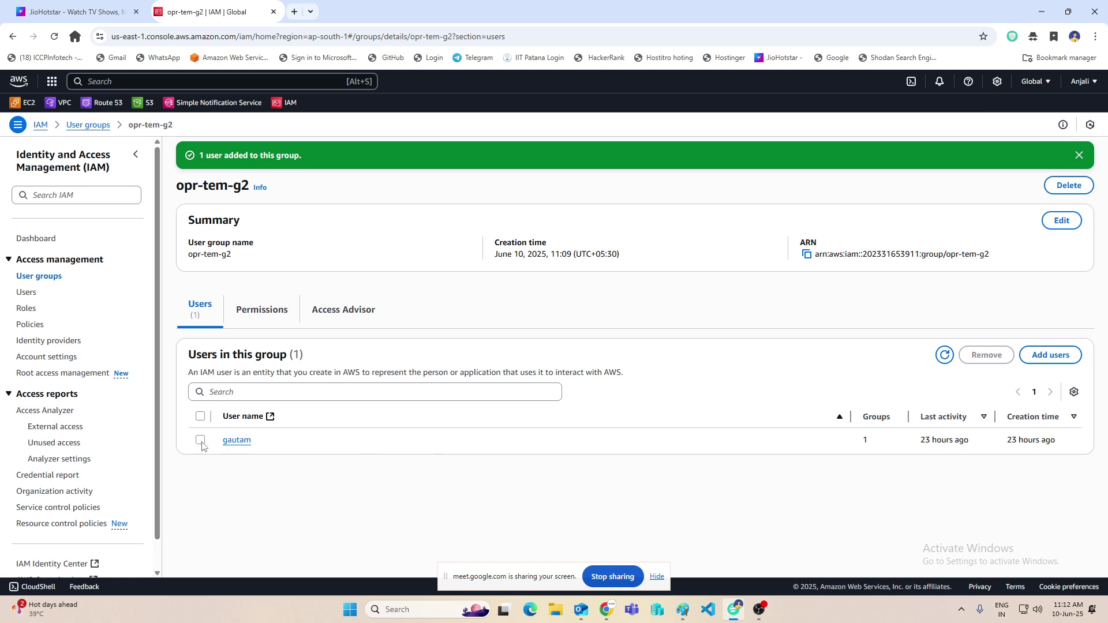
# Open the opr-tem-g2 member's user page and review the attached permission policies and group membership.
pyautogui.click(237, 441)
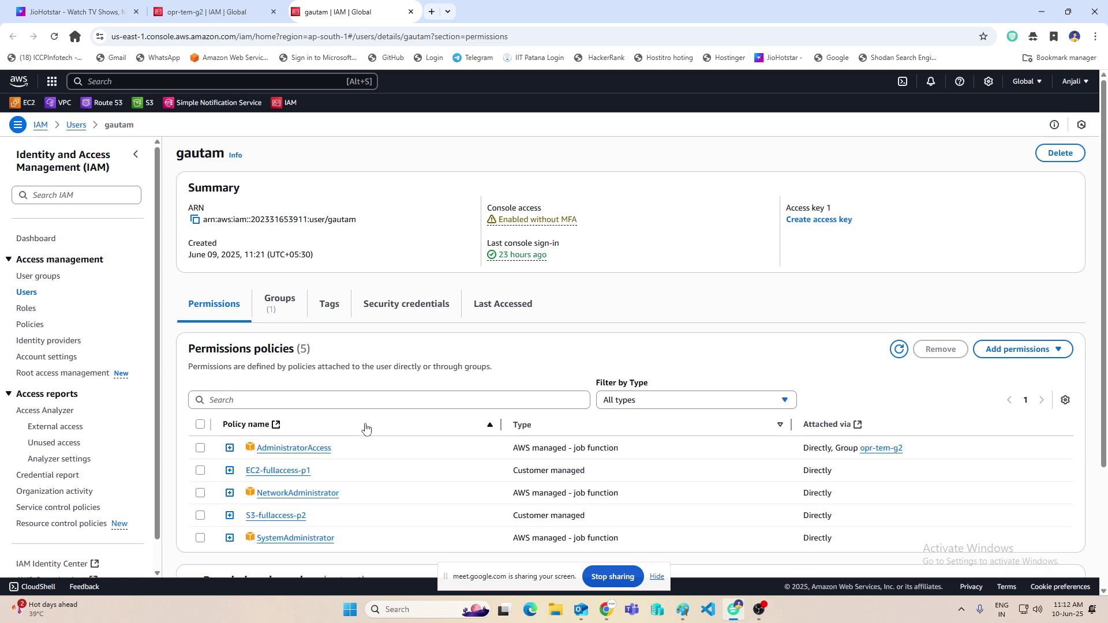
pyautogui.scroll(-2, 365, 428)
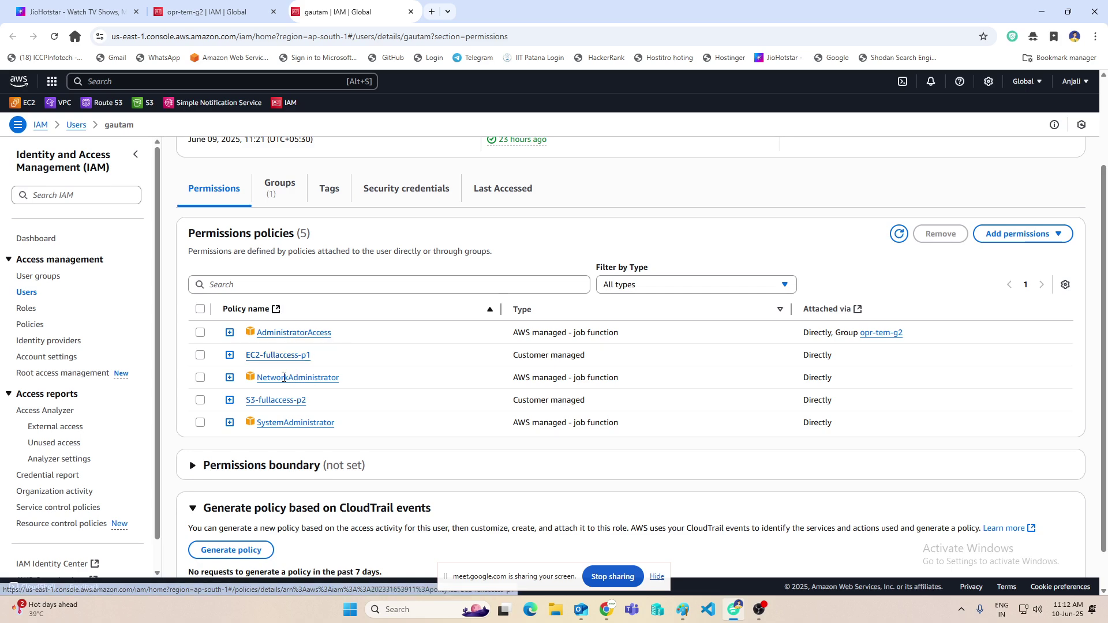
pyautogui.click(279, 188)
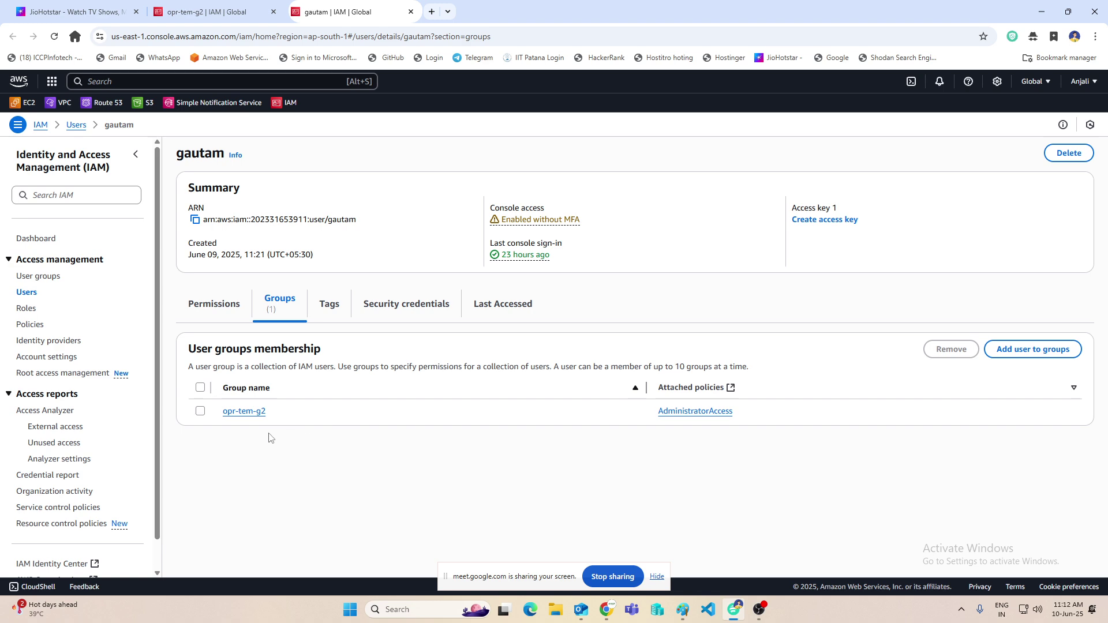
pyautogui.click(216, 310)
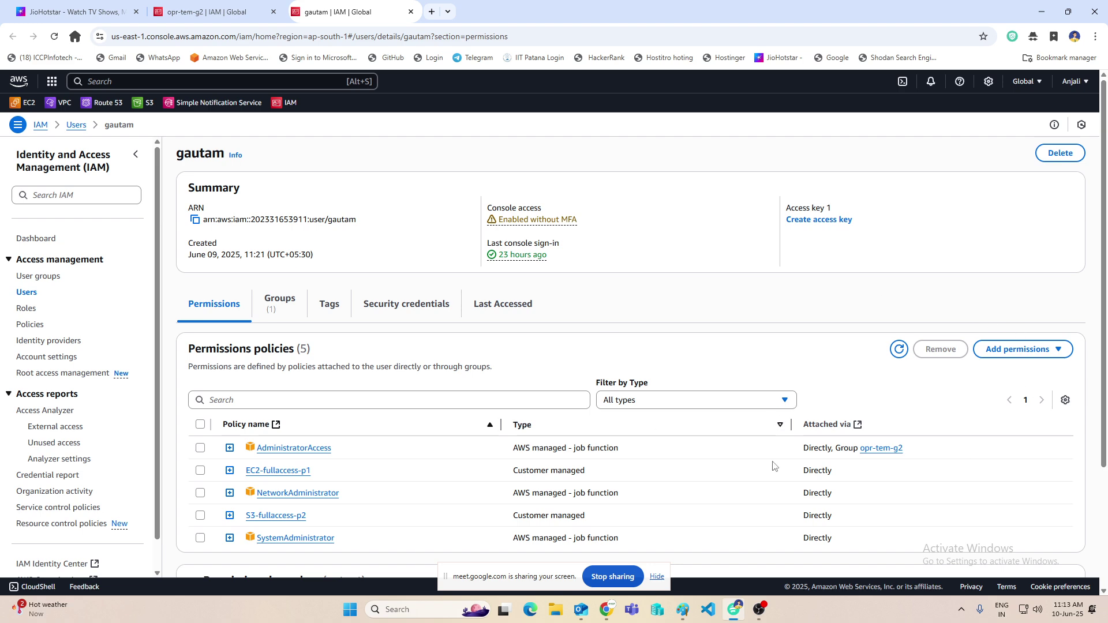
# Switch to the Paint diagram and add the black text "GUI ---MFA" to the right of the user shape.
pyautogui.click(732, 609)
pyautogui.click(683, 609)
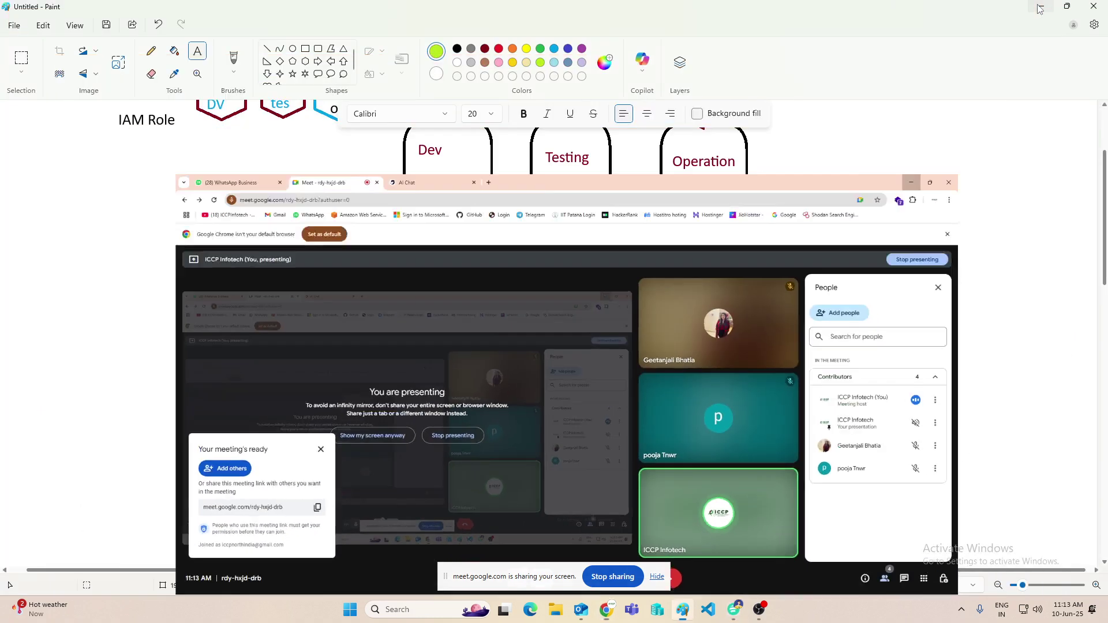
pyautogui.click(792, 300)
pyautogui.click(727, 310)
pyautogui.click(727, 310)
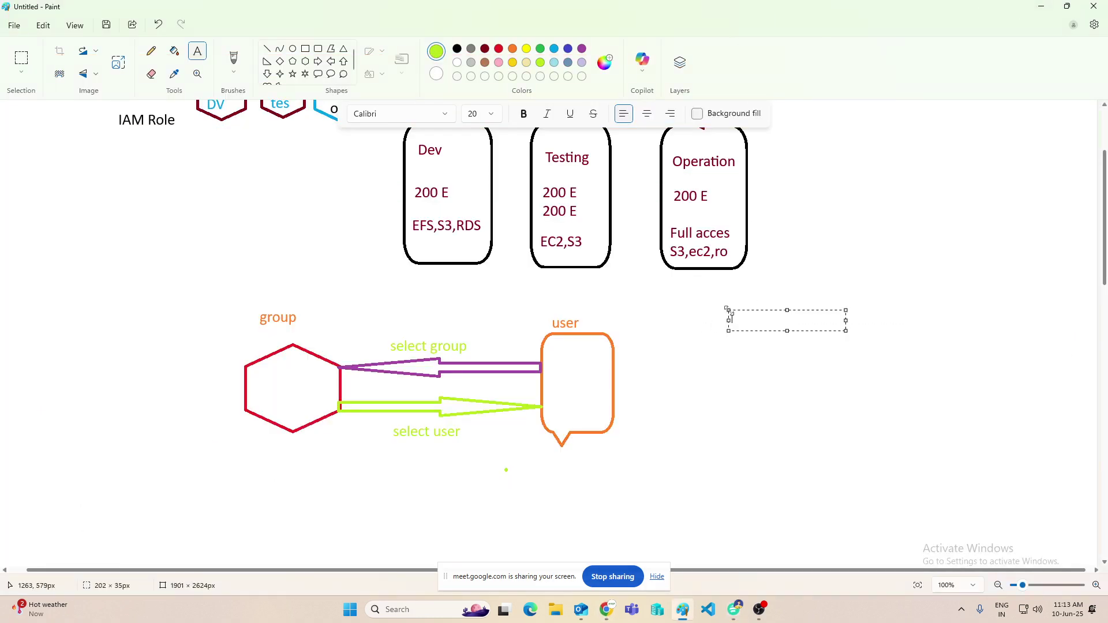
pyautogui.write('GUI ---MFA')
pyautogui.hotkey('ctrl', 'a')
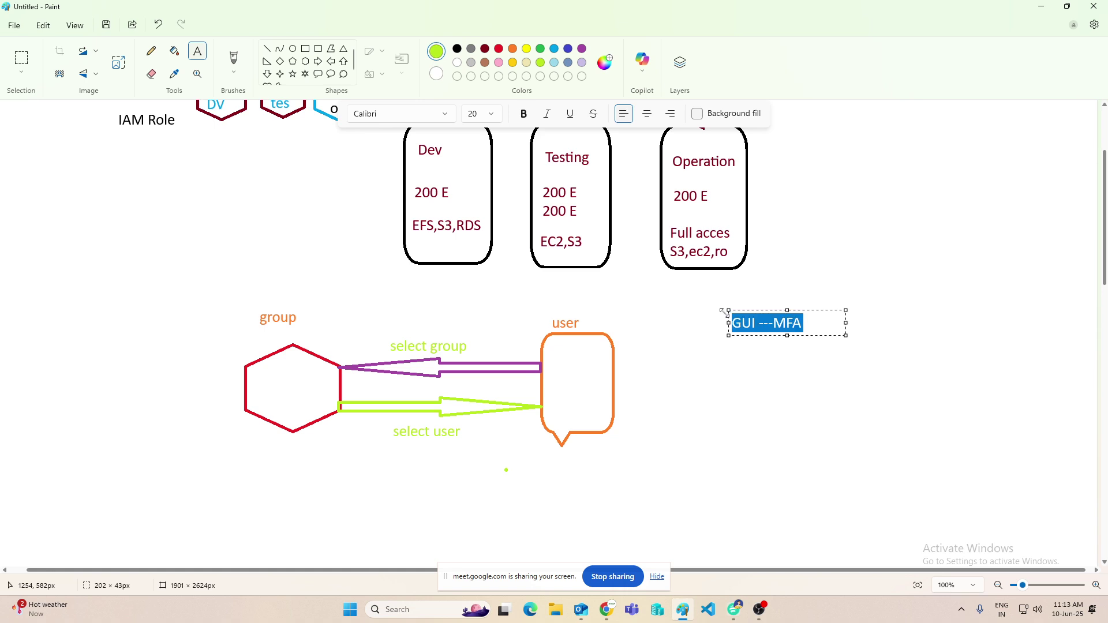
pyautogui.click(457, 49)
pyautogui.click(819, 323)
pyautogui.click(805, 355)
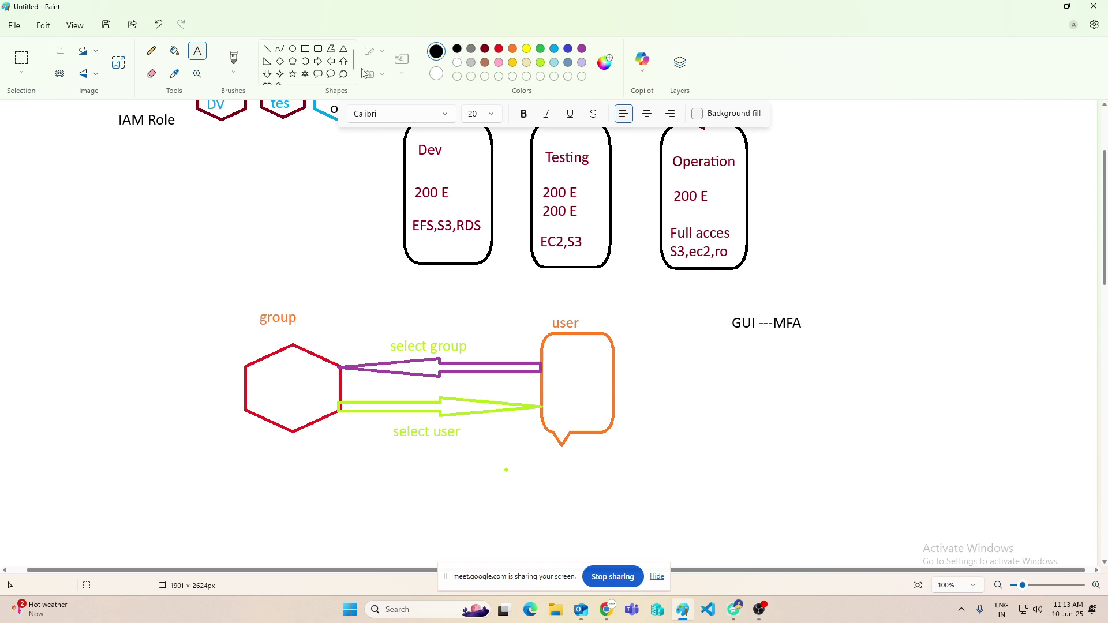
# Draw three black right-pointing block arrows, each about 72 px wide, stacked below the "GUI ---MFA" text.
pyautogui.click(318, 61)
pyautogui.moveTo(795, 336); pyautogui.dragTo(837, 354)
pyautogui.click(836, 415)
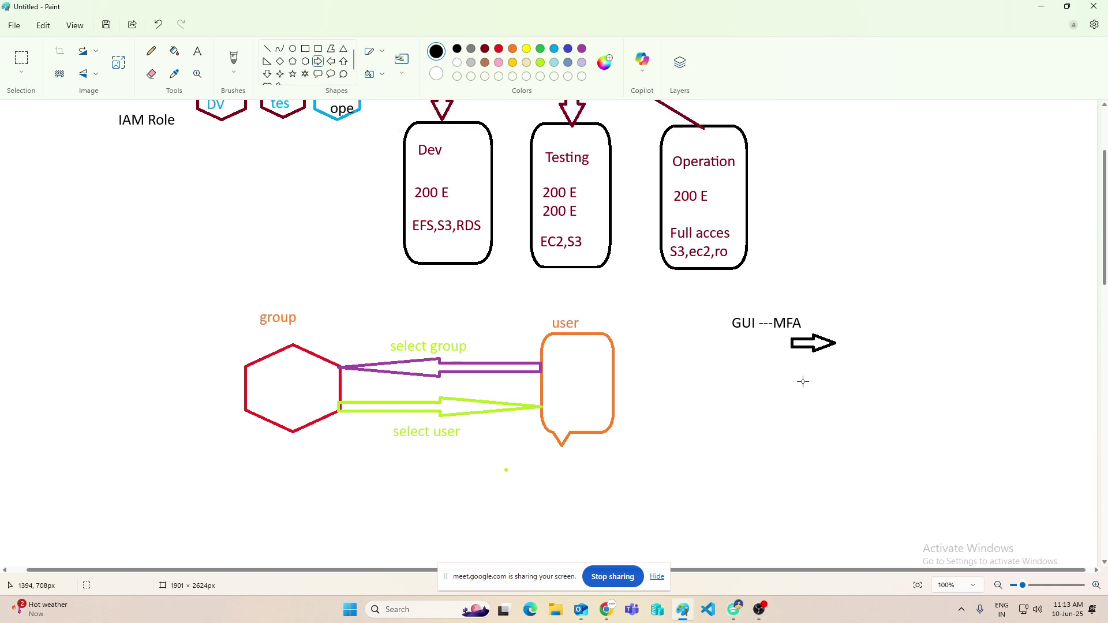
pyautogui.moveTo(794, 359); pyautogui.dragTo(837, 375)
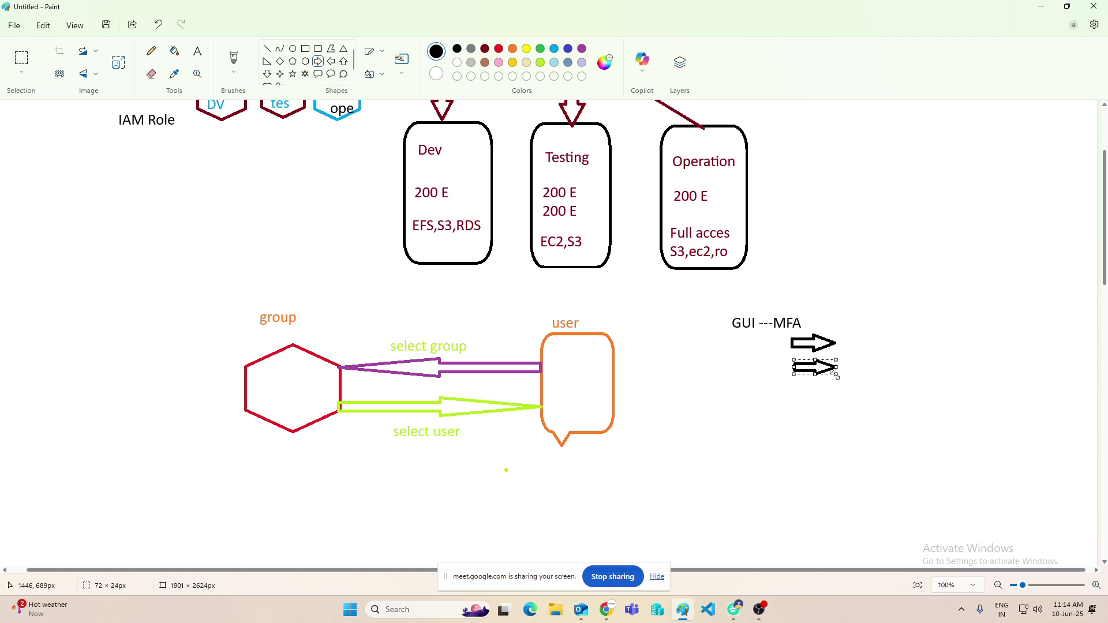
pyautogui.click(791, 403)
pyautogui.click(317, 61)
pyautogui.moveTo(800, 380); pyautogui.dragTo(837, 401)
pyautogui.click(828, 439)
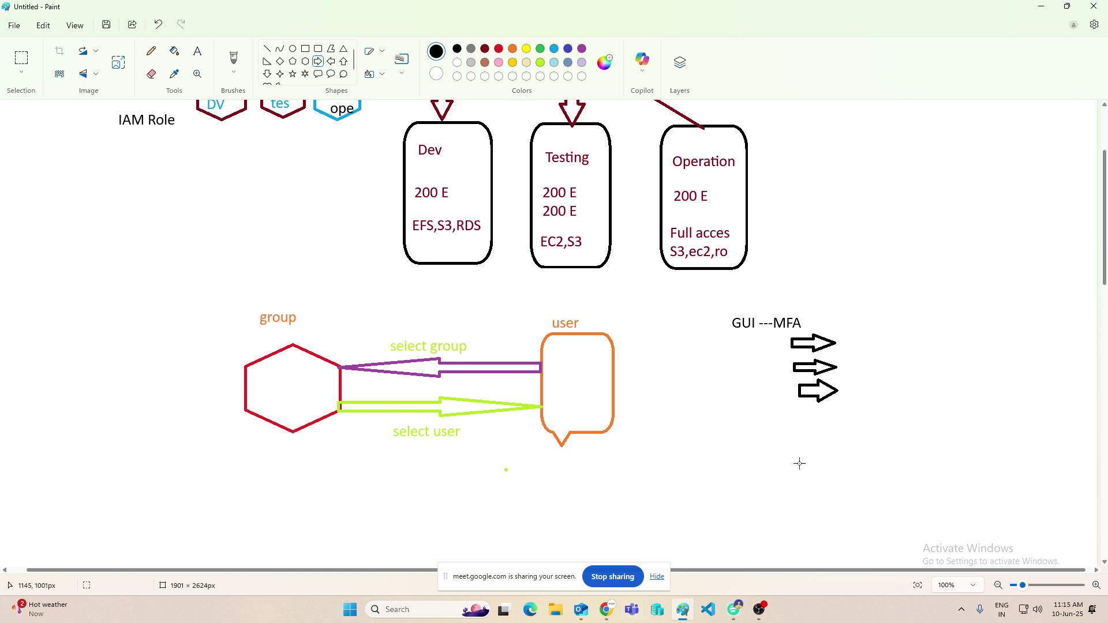
# Switch to the JioSphere browser and open google.com in a new browser page.
pyautogui.moveTo(582, 618)
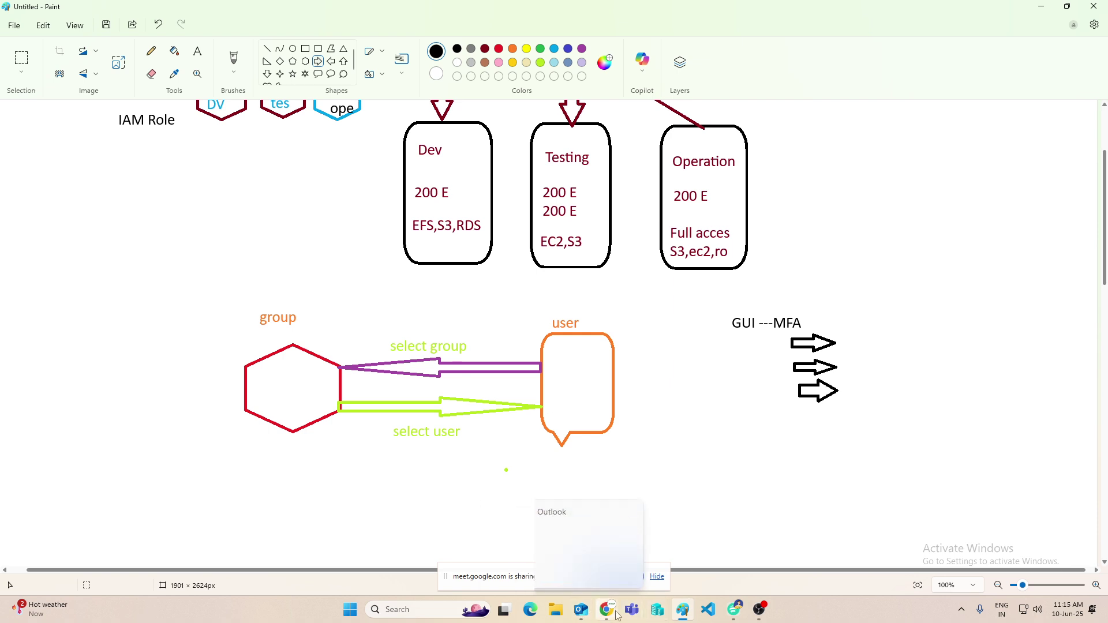
pyautogui.click(563, 531)
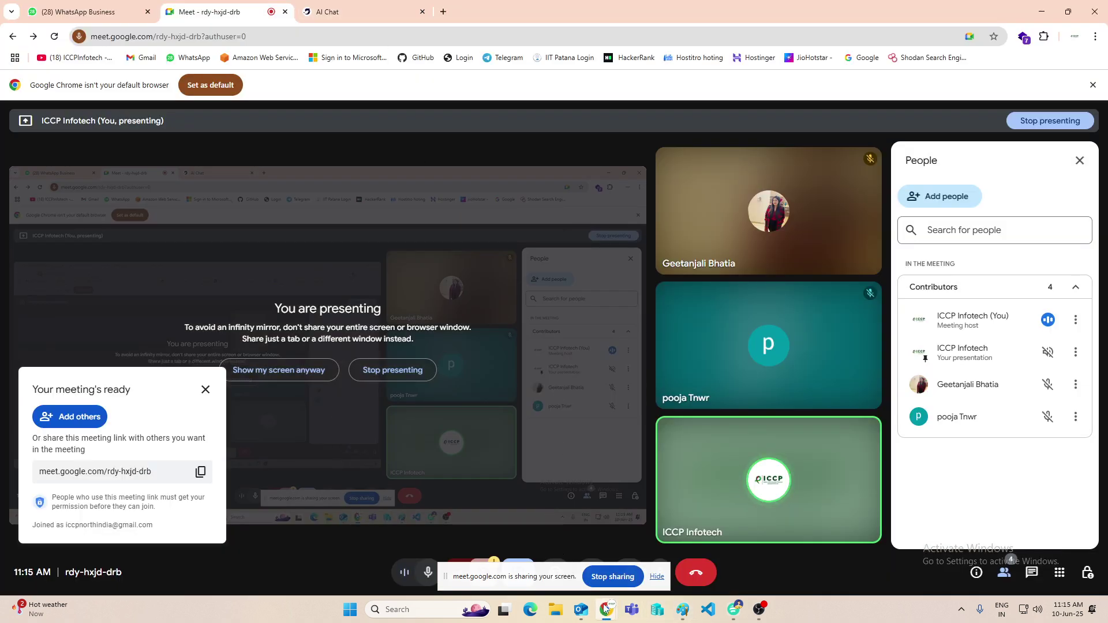
pyautogui.click(735, 611)
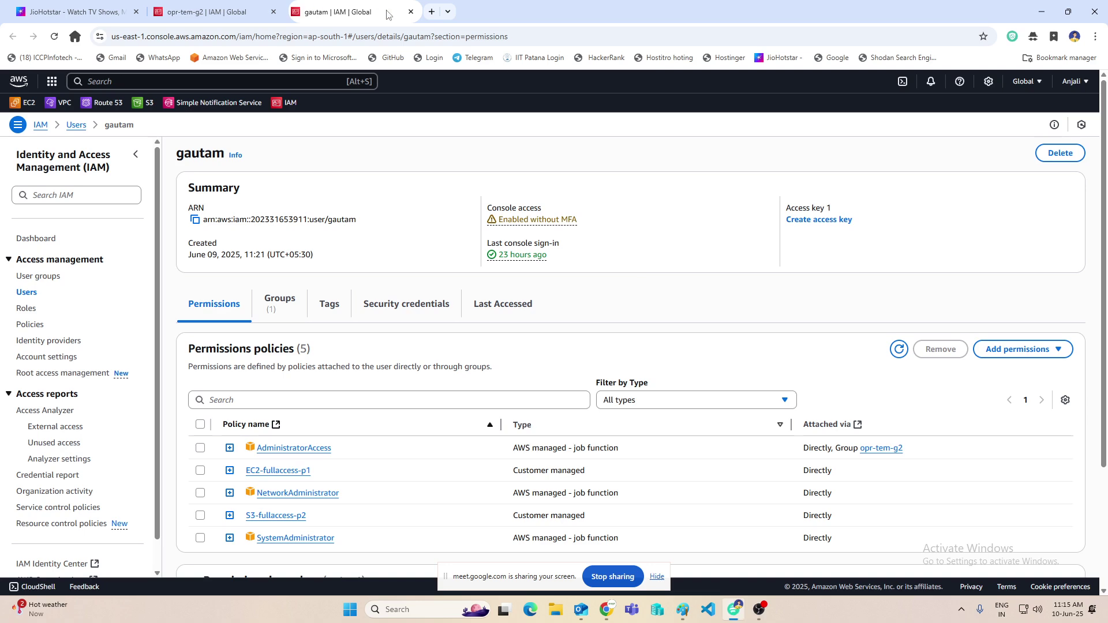
pyautogui.click(431, 11)
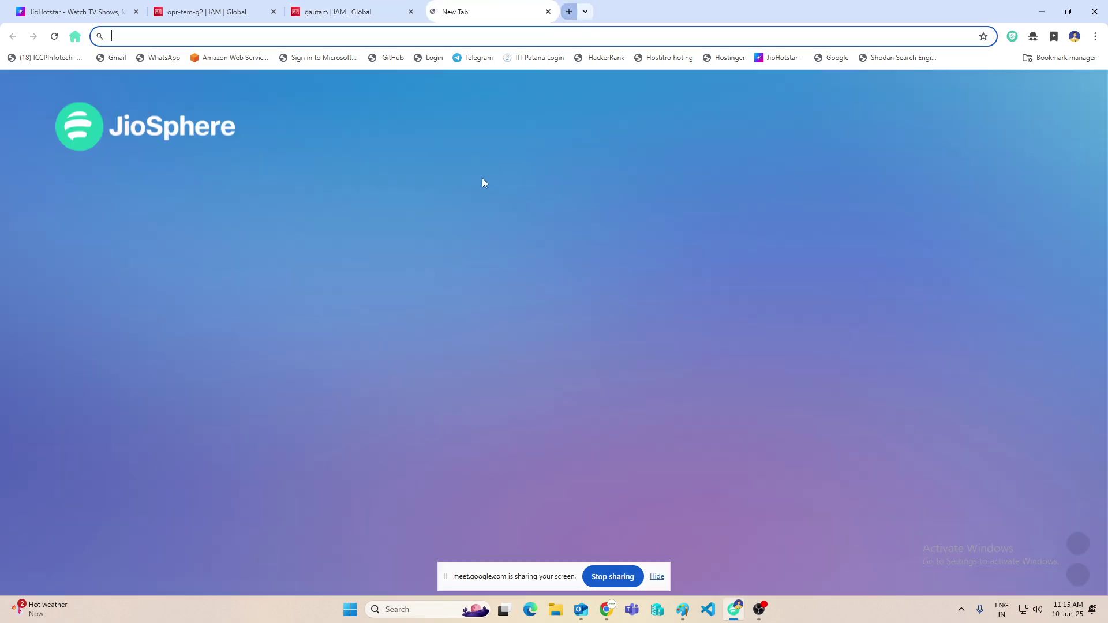
pyautogui.click(170, 33)
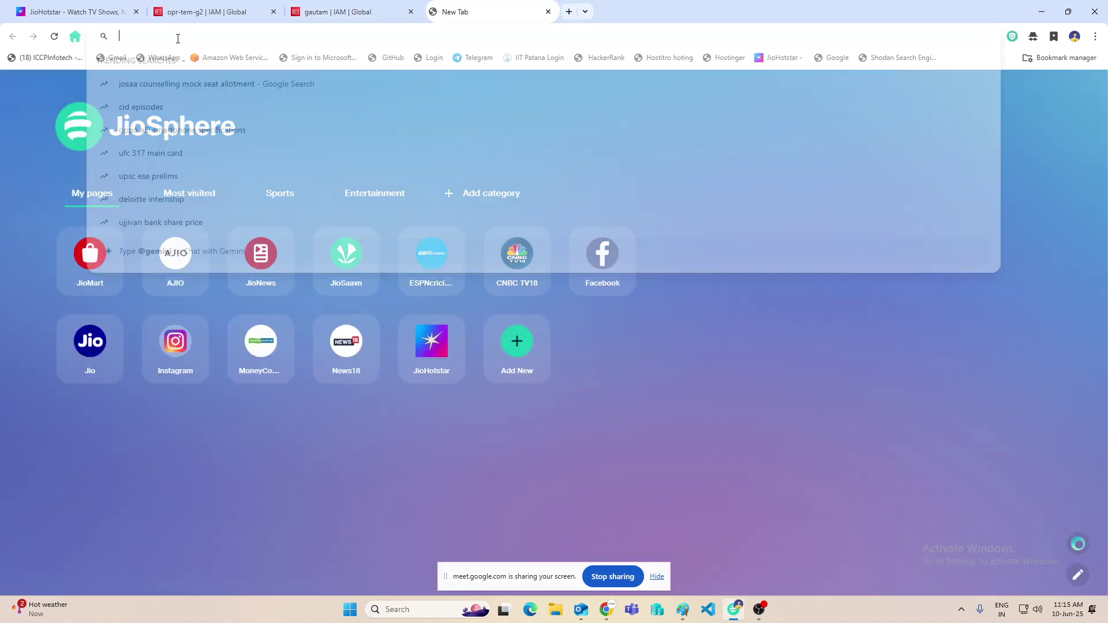
pyautogui.write('google.com')
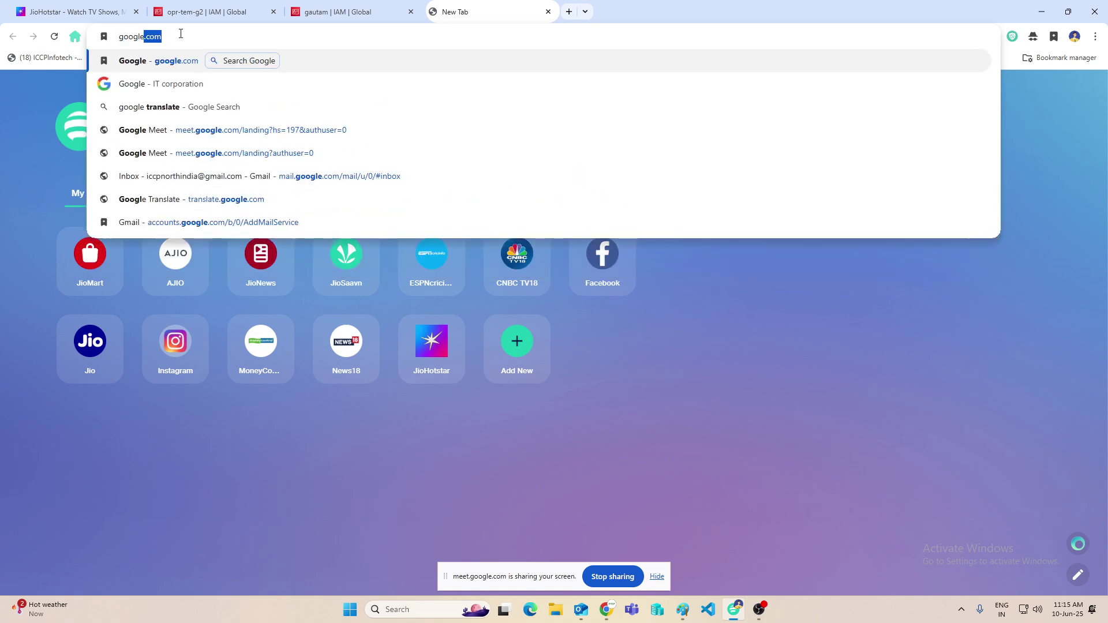
pyautogui.press('Return')
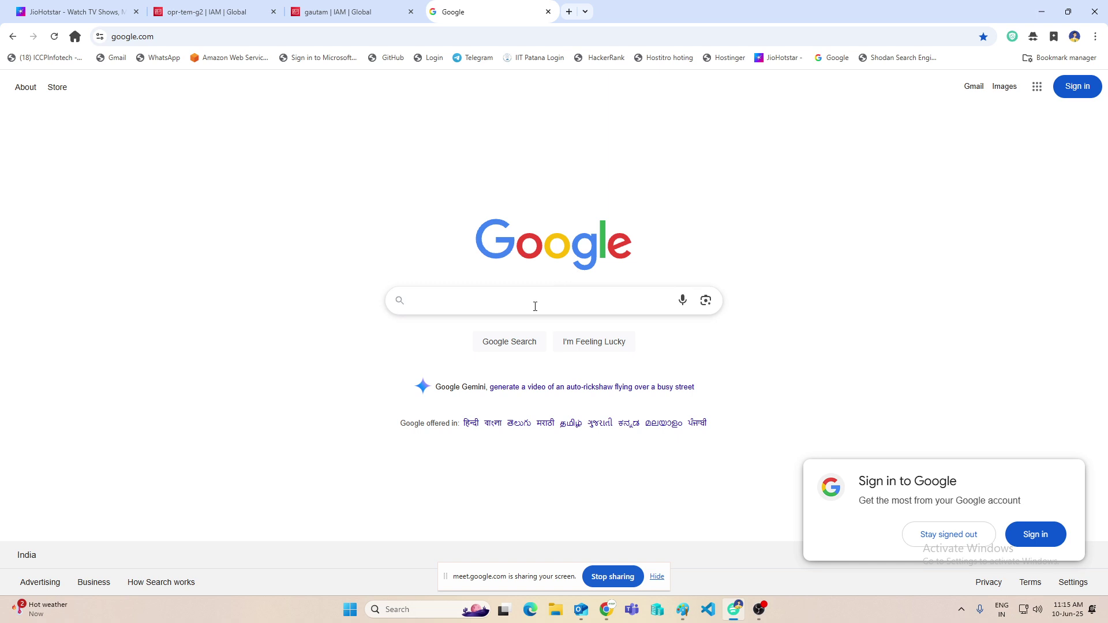
# Search Google for "google authenticator".
pyautogui.click(514, 299)
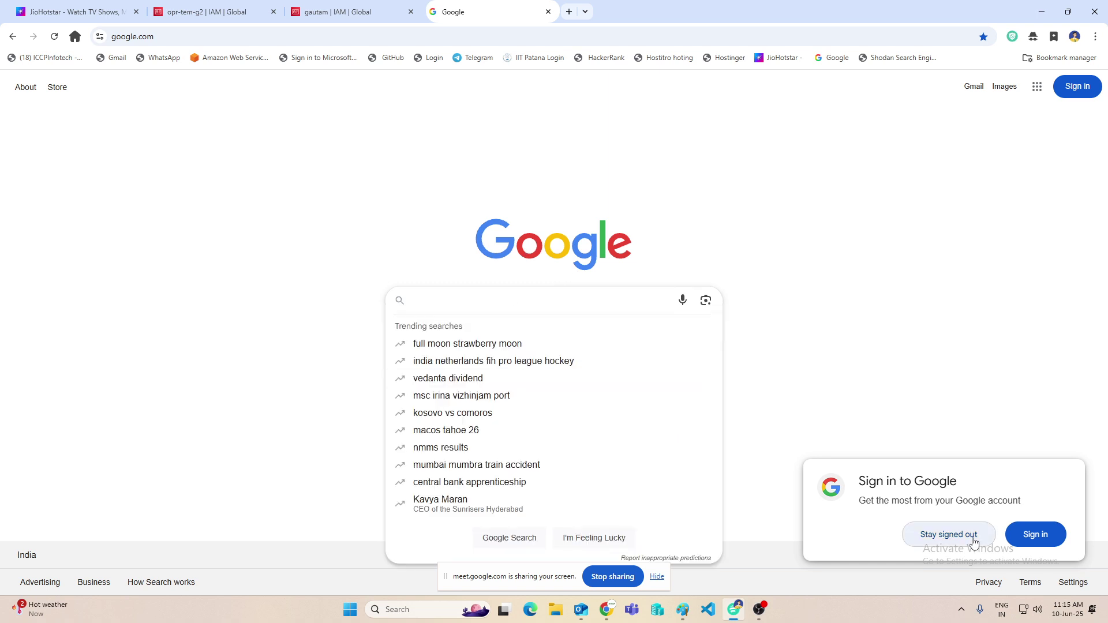
pyautogui.click(950, 379)
pyautogui.click(506, 304)
pyautogui.write('g')
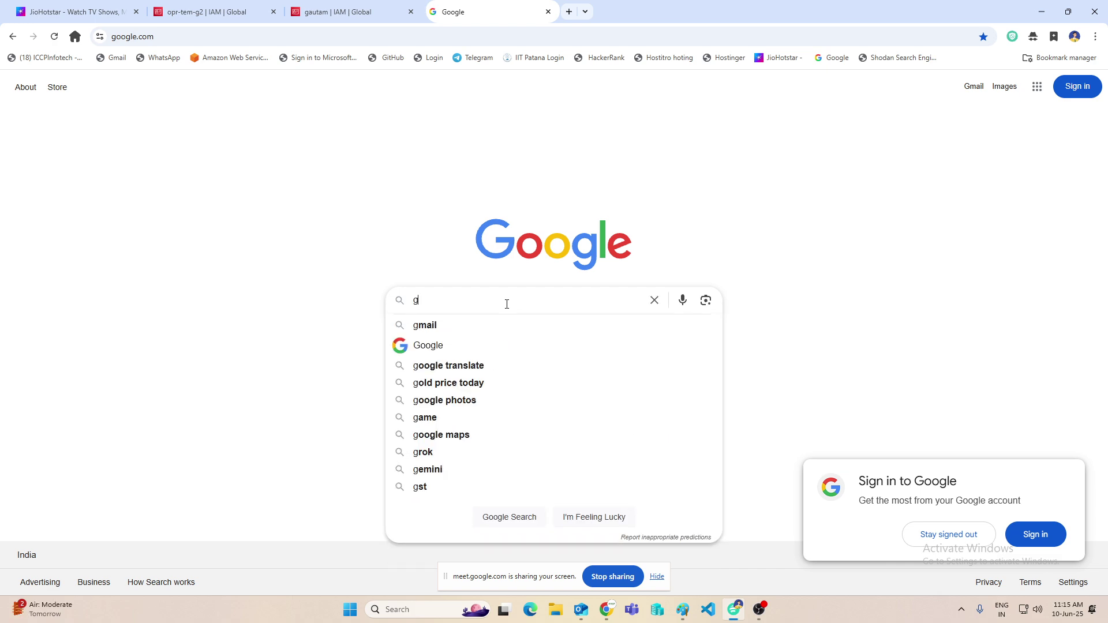
pyautogui.write('oogle authenticator')
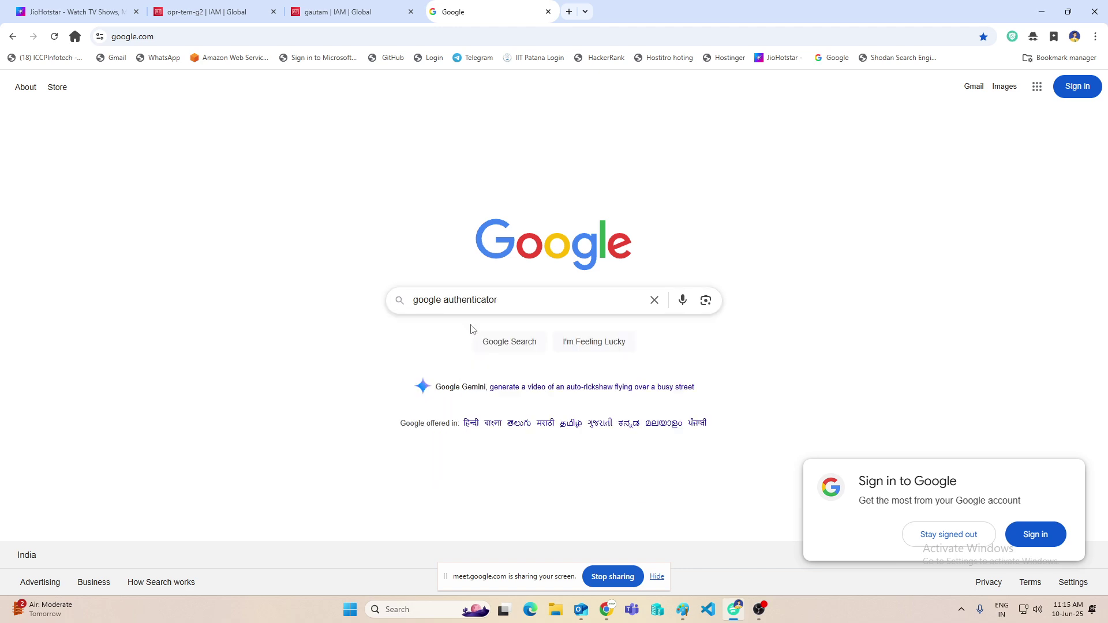
pyautogui.click(472, 326)
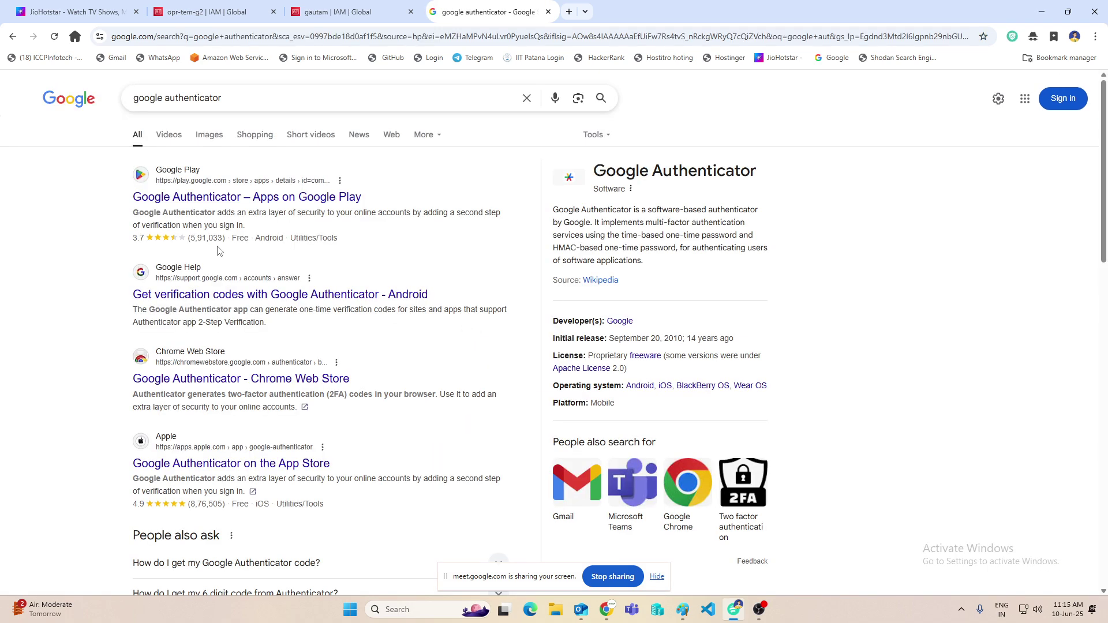
# Look through the Google Authenticator search results and view the app's icon enlarged.
pyautogui.scroll(-4, 727, 376)
pyautogui.scroll(-3, 413, 346)
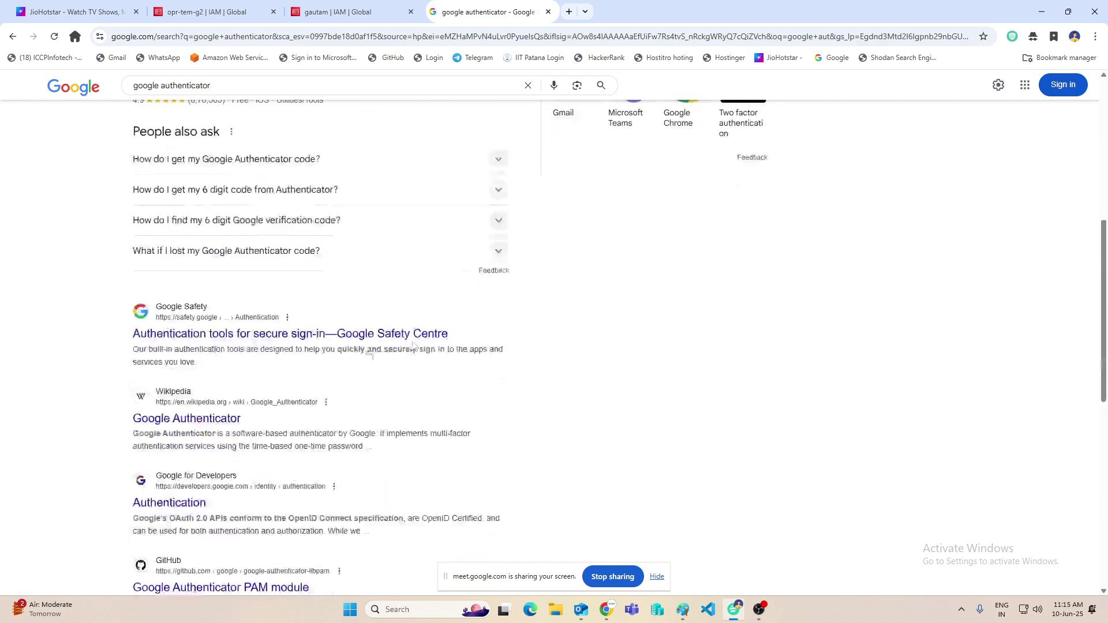
pyautogui.scroll(-3, 341, 360)
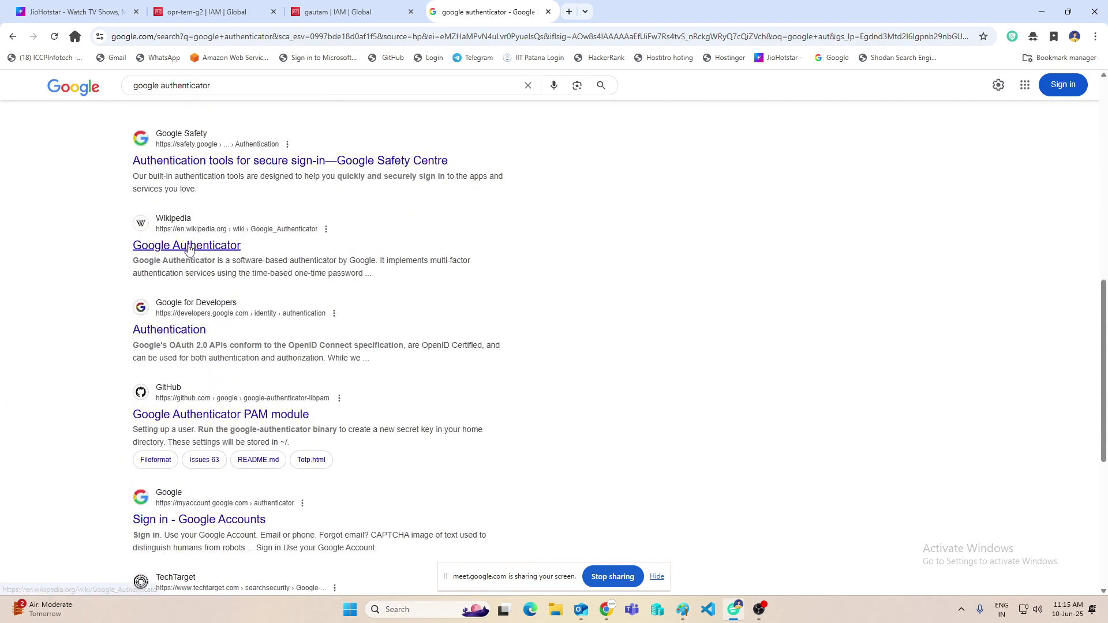
pyautogui.scroll(-2, 231, 391)
pyautogui.scroll(10, 236, 391)
pyautogui.scroll(1, 235, 392)
pyautogui.scroll(1, 236, 392)
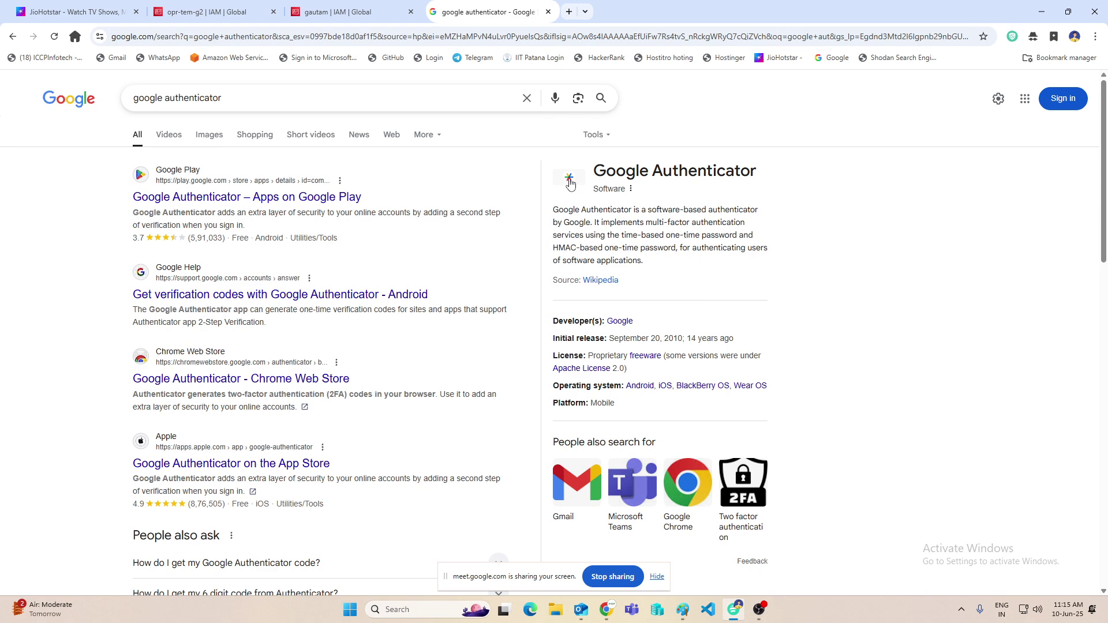
pyautogui.click(570, 183)
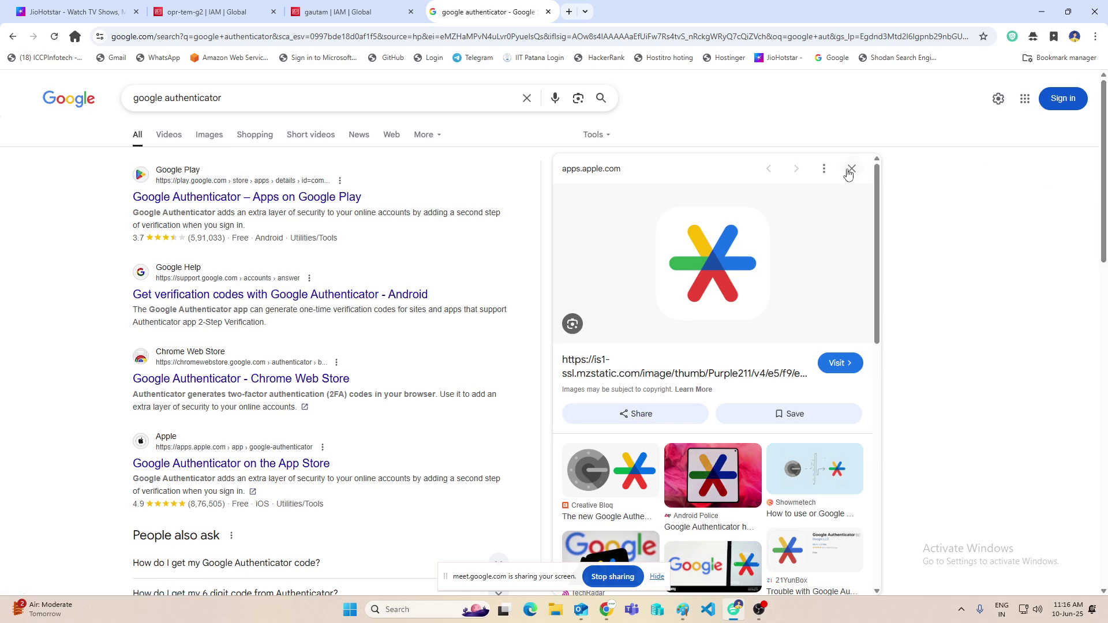
pyautogui.click(851, 170)
# Return to the IAM user's page and review the security credentials, including the multi-factor authentication and access key sections.
pyautogui.click(364, 12)
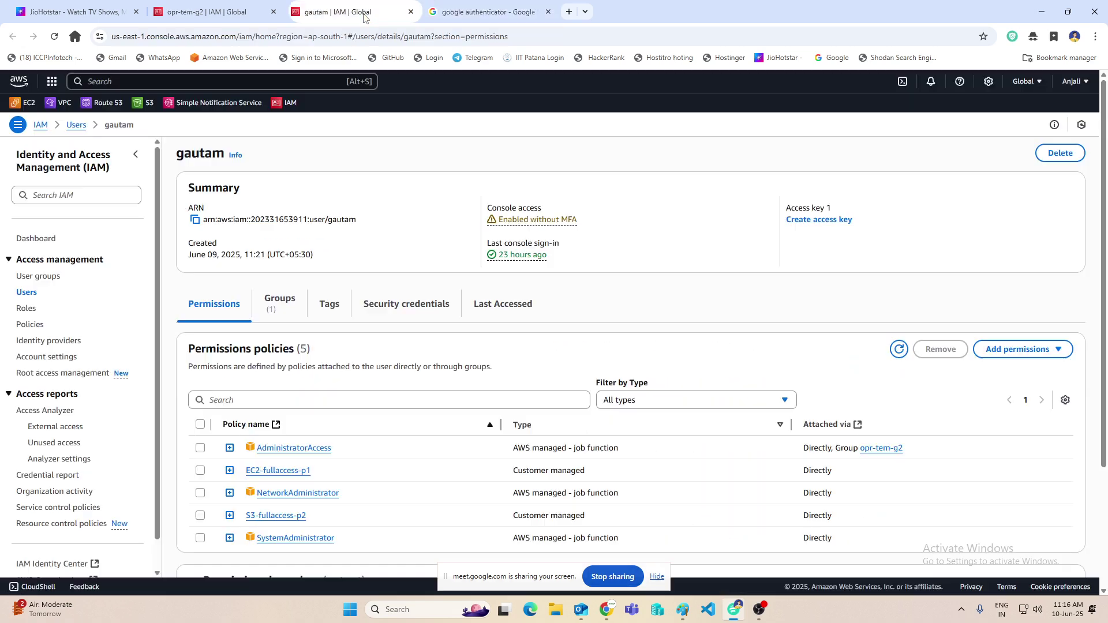
pyautogui.scroll(-1, 136, 234)
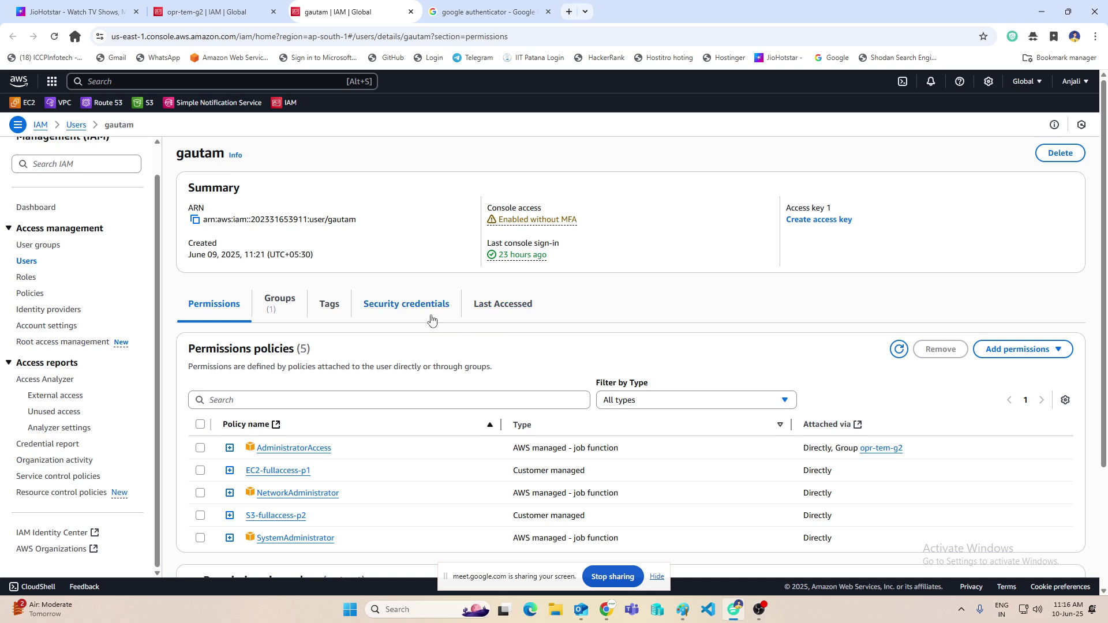
pyautogui.click(425, 308)
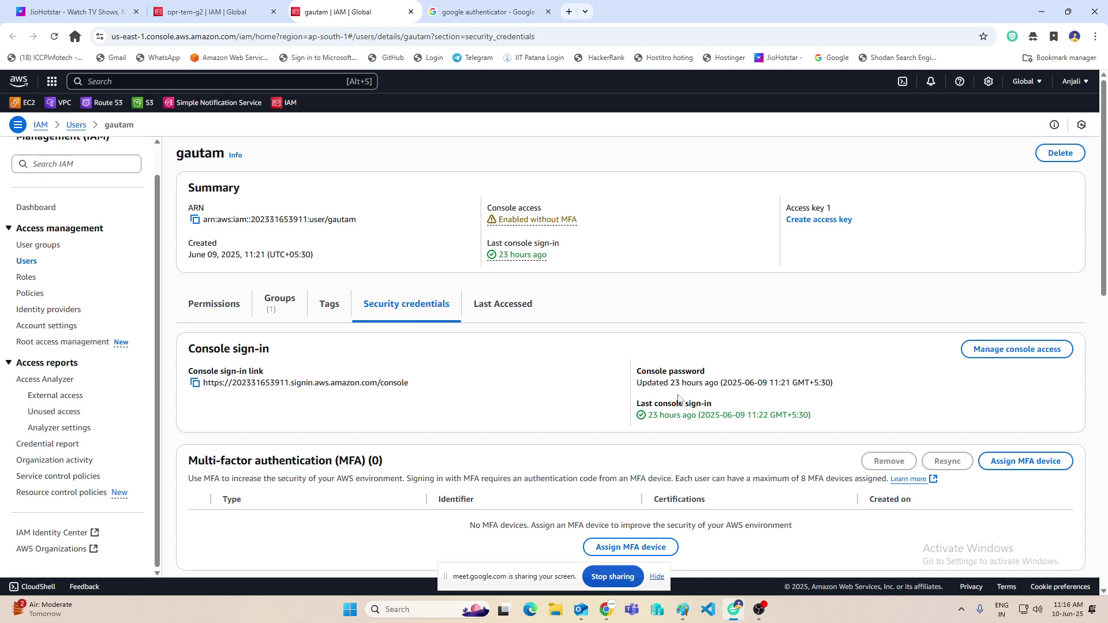
pyautogui.scroll(-6, 679, 398)
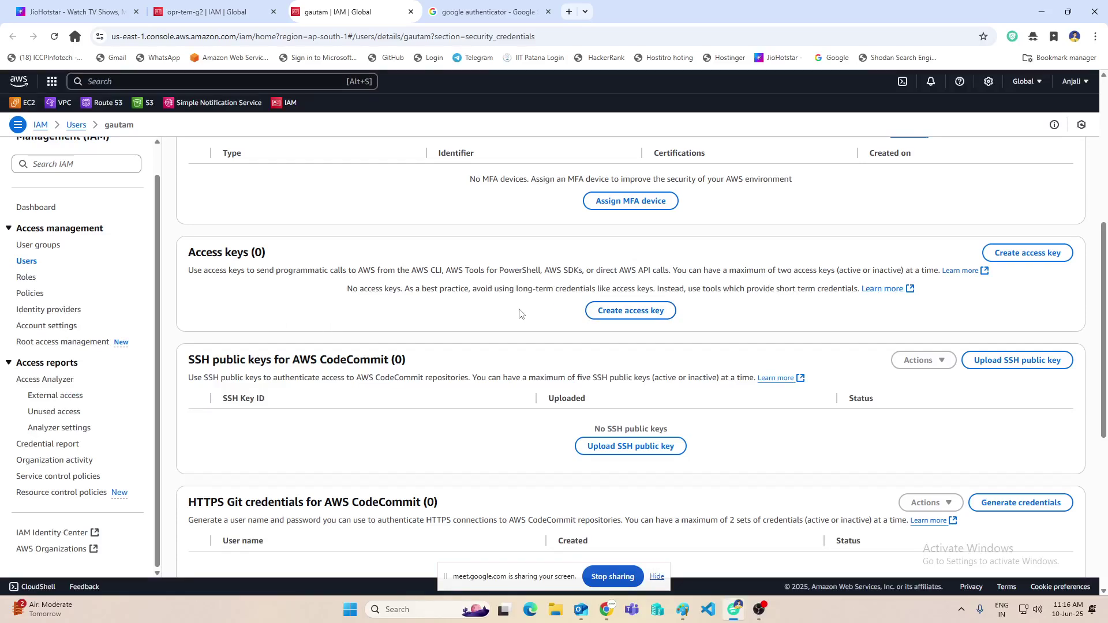
pyautogui.scroll(2, 518, 313)
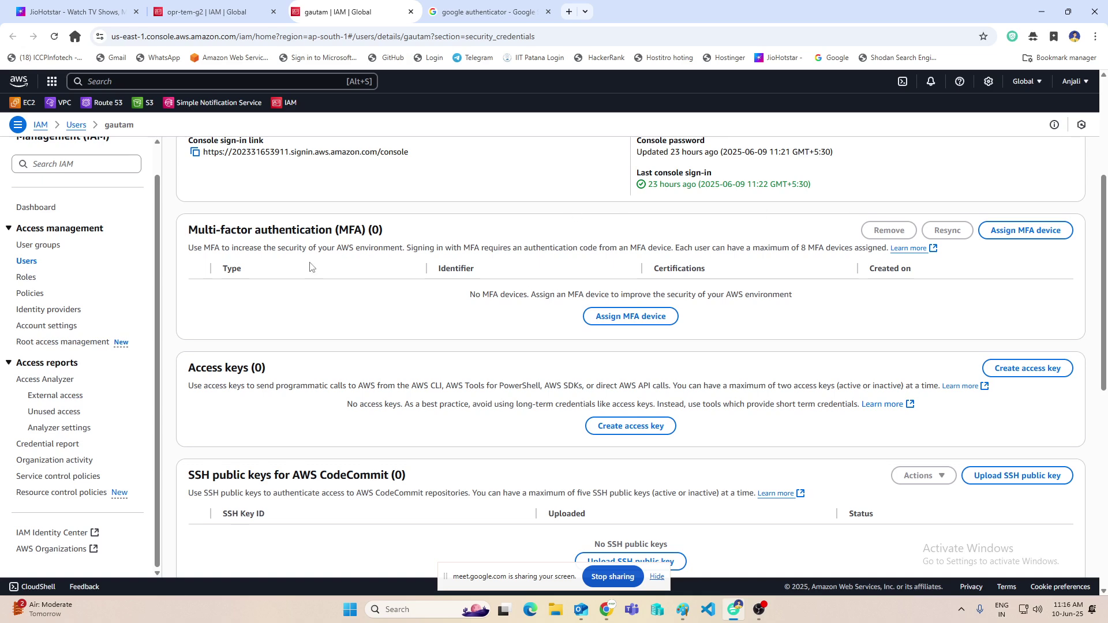
# Start assigning an MFA device to the IAM user, using the Authenticator app option and the device name mymobile.
pyautogui.click(1027, 232)
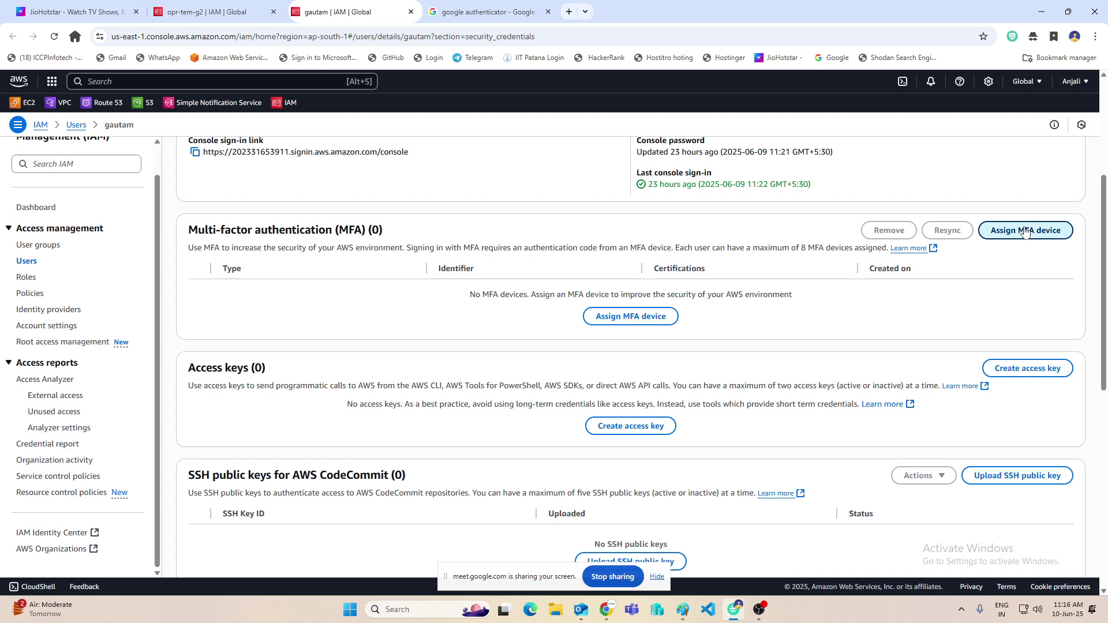
pyautogui.scroll(-3, 559, 329)
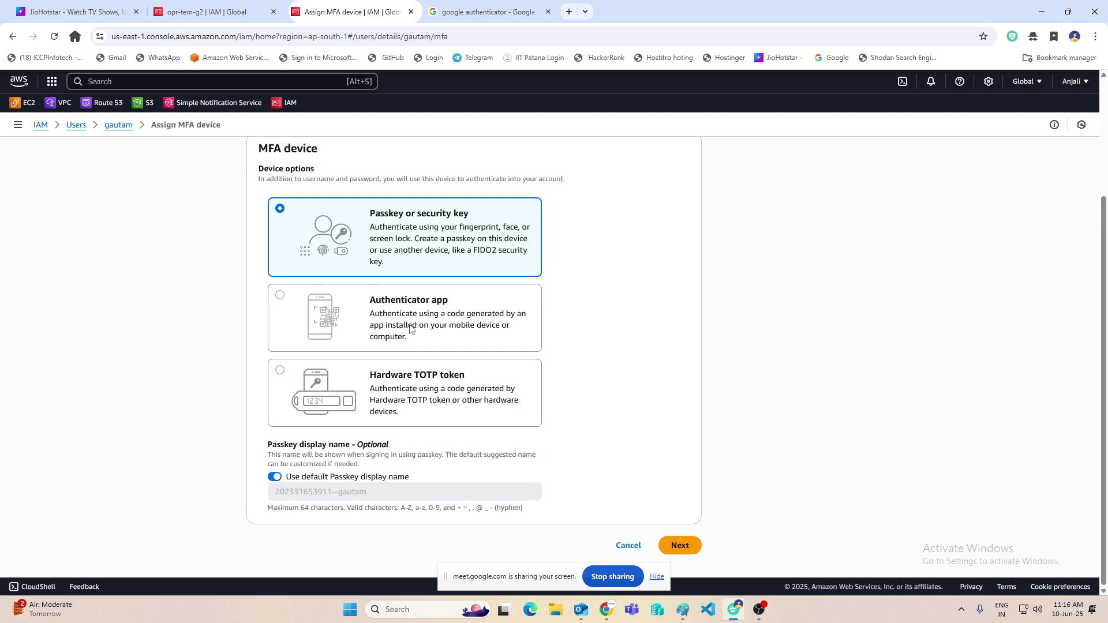
pyautogui.click(415, 307)
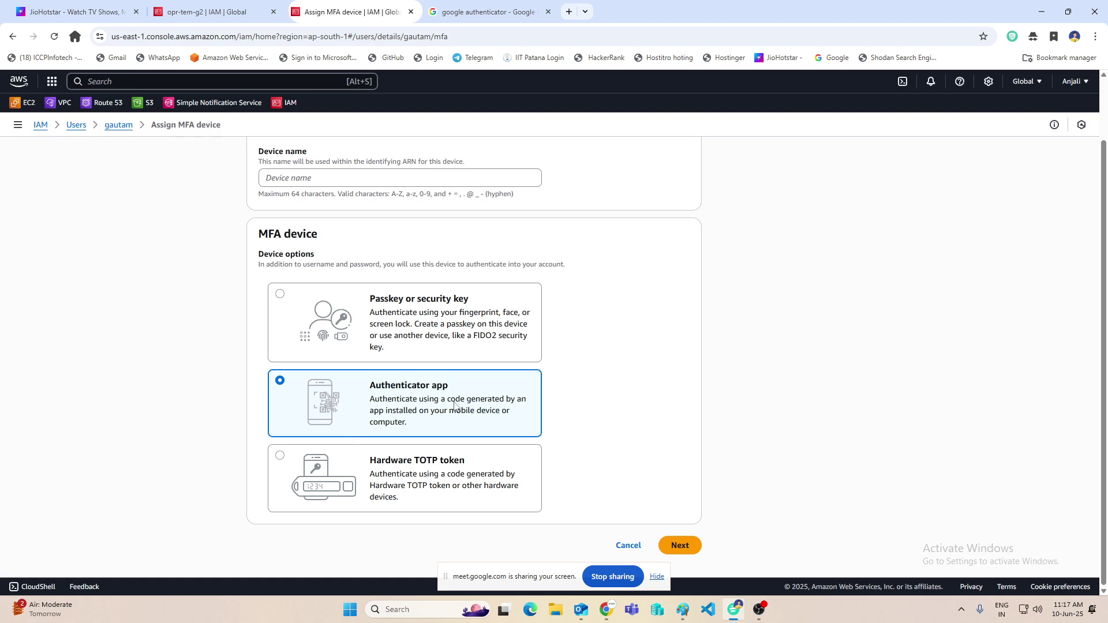
pyautogui.click(672, 544)
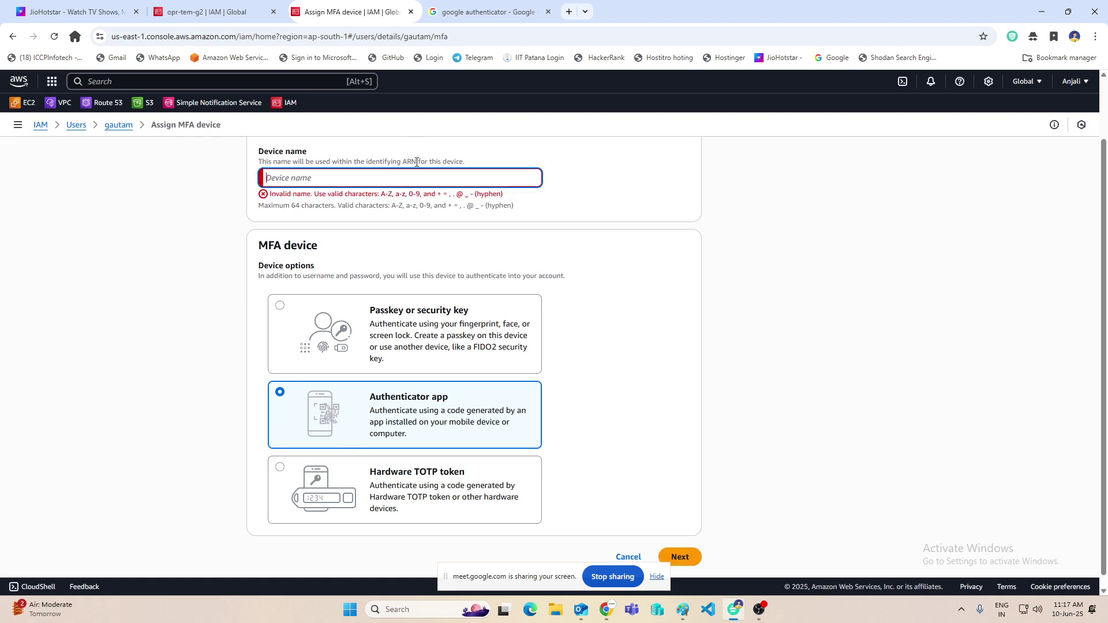
pyautogui.write('mymobile')
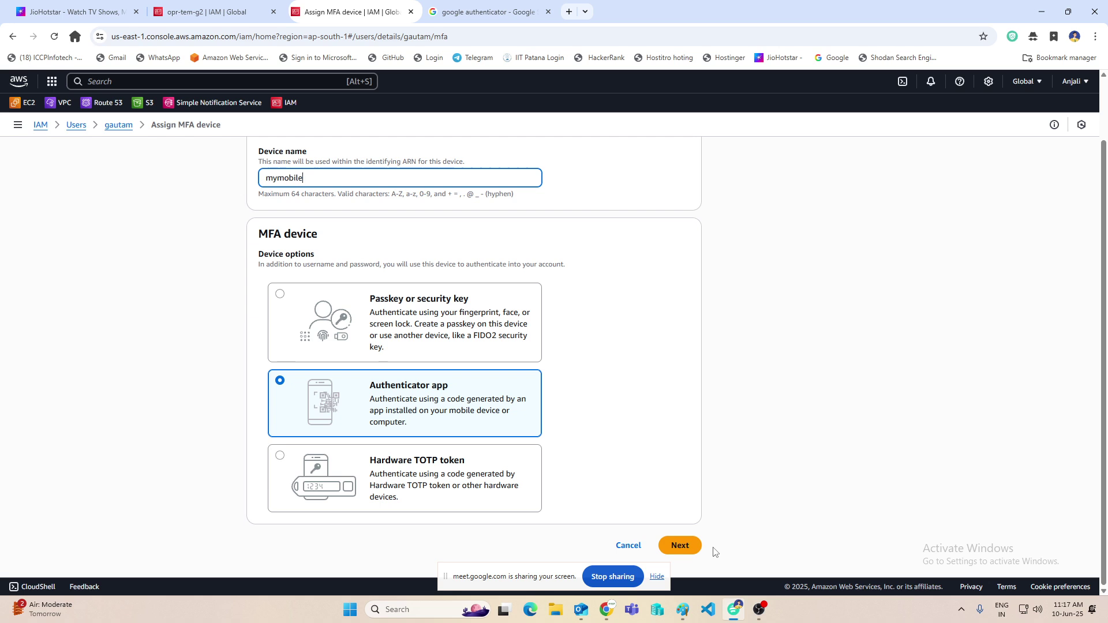
pyautogui.click(695, 546)
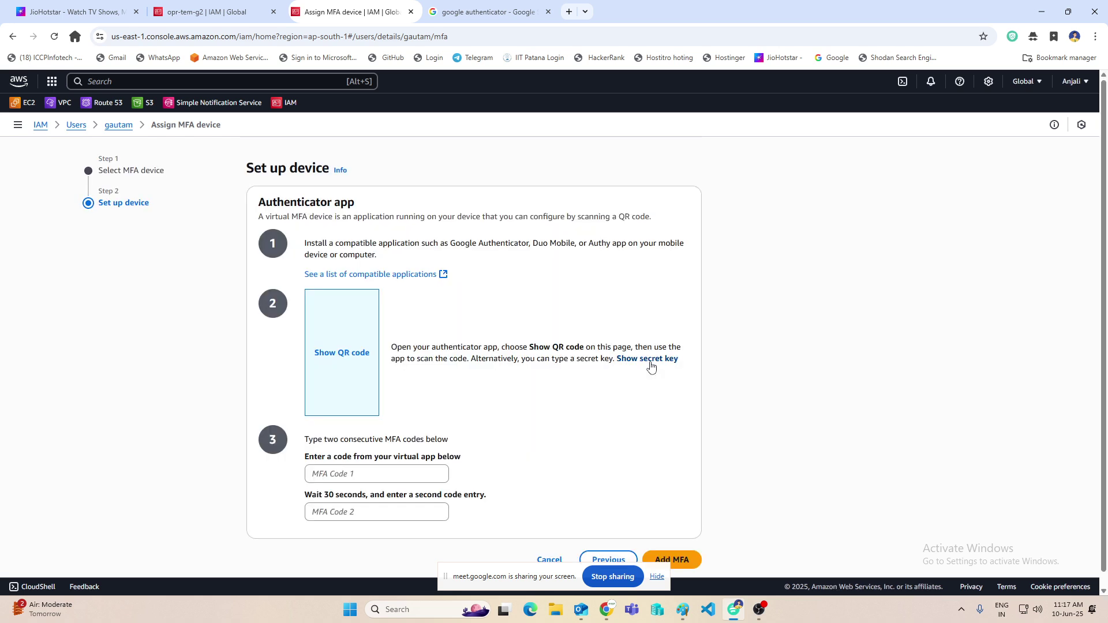
# Reveal the QR code for the authenticator app setup and point out the two MFA code fields.
pyautogui.click(331, 359)
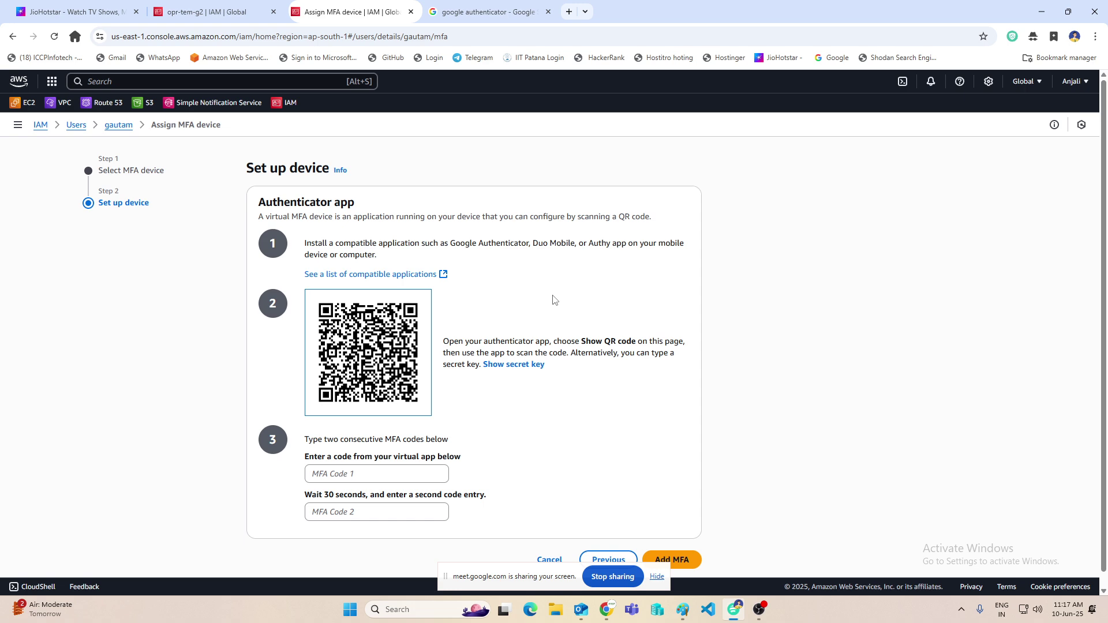
pyautogui.scroll(-1, 508, 294)
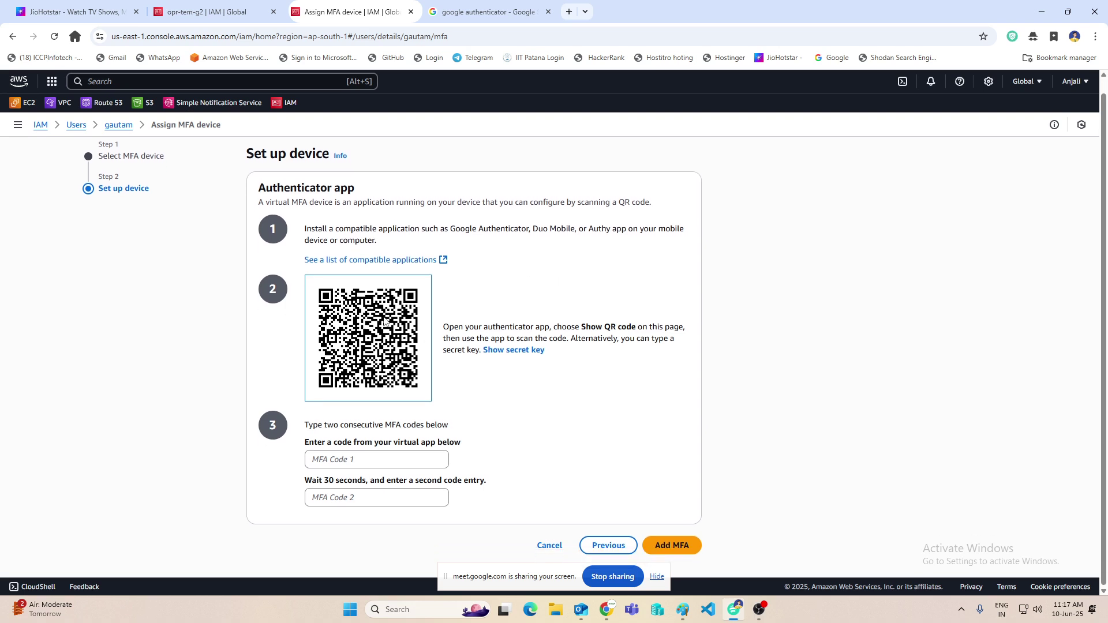
pyautogui.click(339, 461)
pyautogui.click(334, 495)
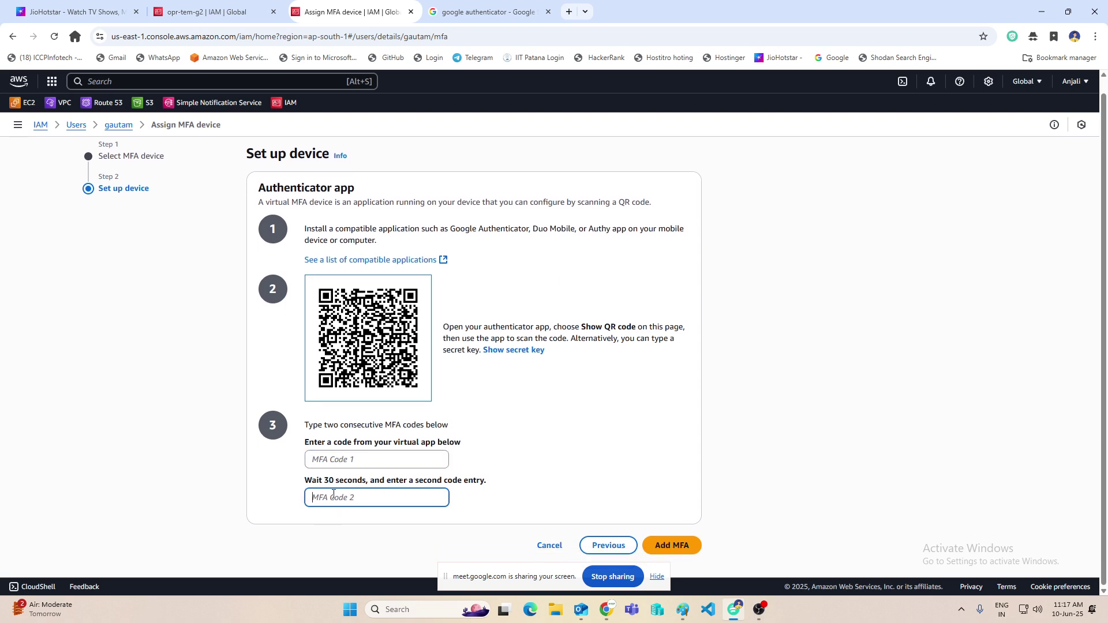
pyautogui.click(343, 460)
pyautogui.click(333, 497)
pyautogui.click(353, 460)
pyautogui.click(332, 532)
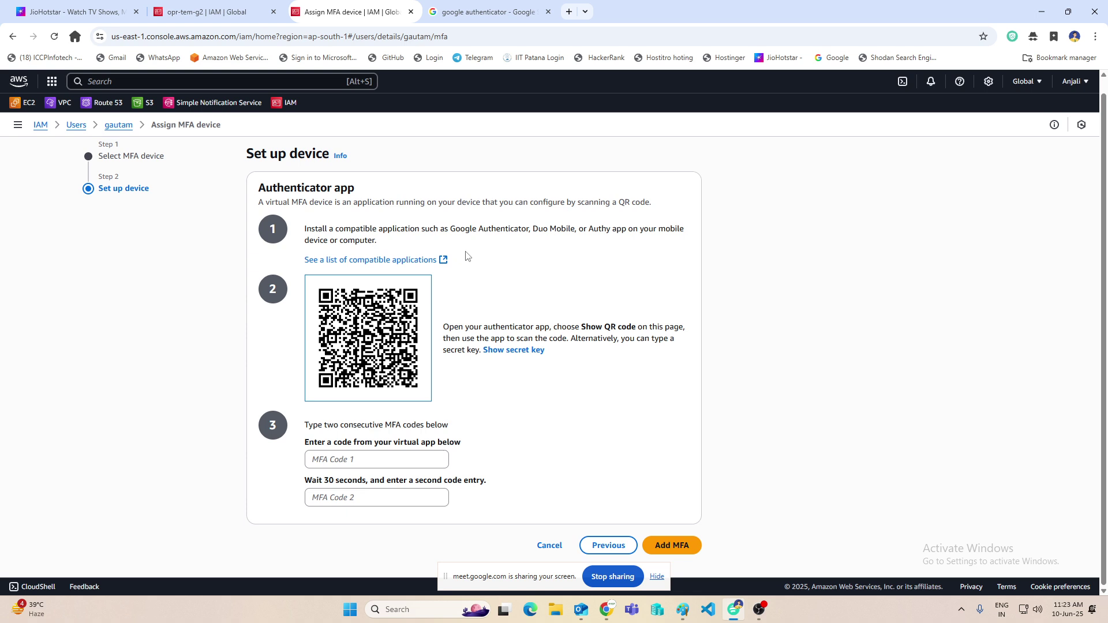
# Switch back to the Paint diagram and review the IAM users, groups and MFA drawings.
pyautogui.scroll(1, 478, 304)
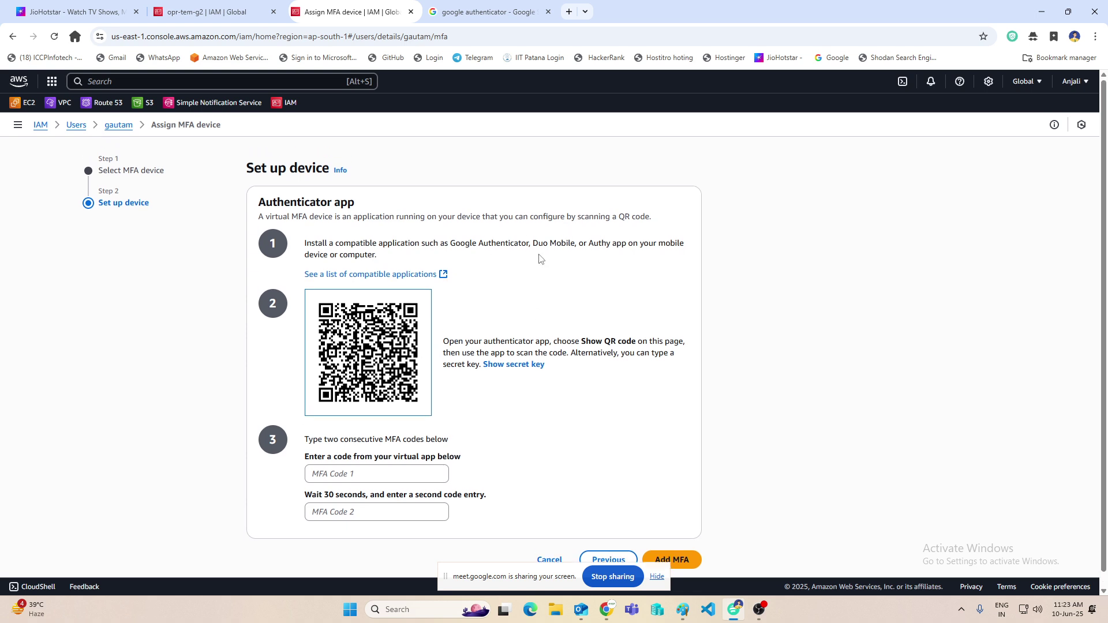
pyautogui.click(1042, 12)
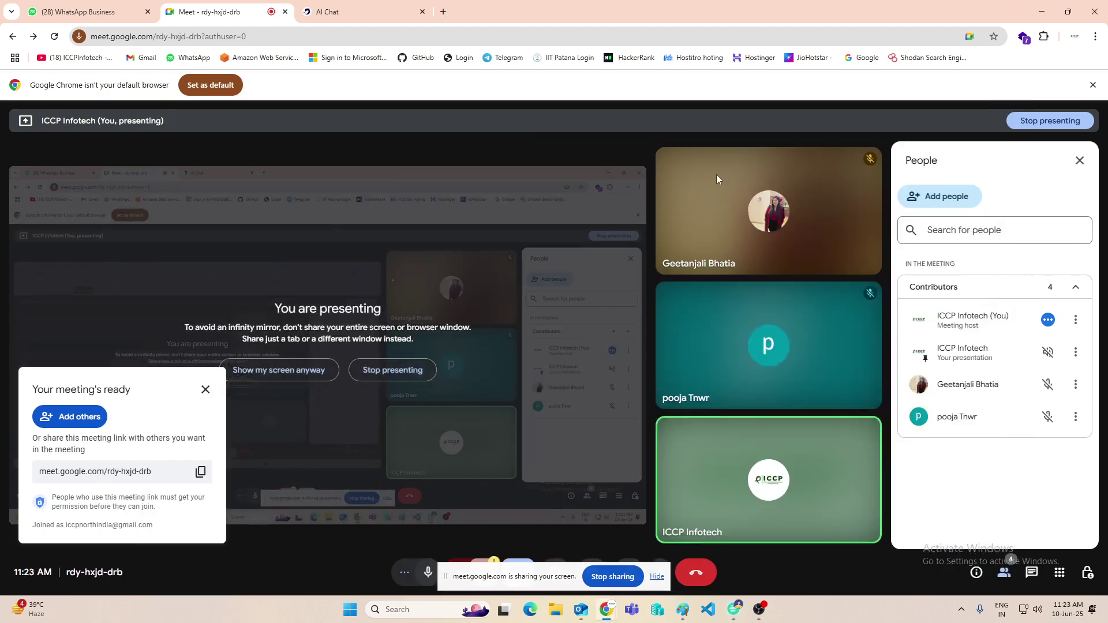
pyautogui.click(1042, 11)
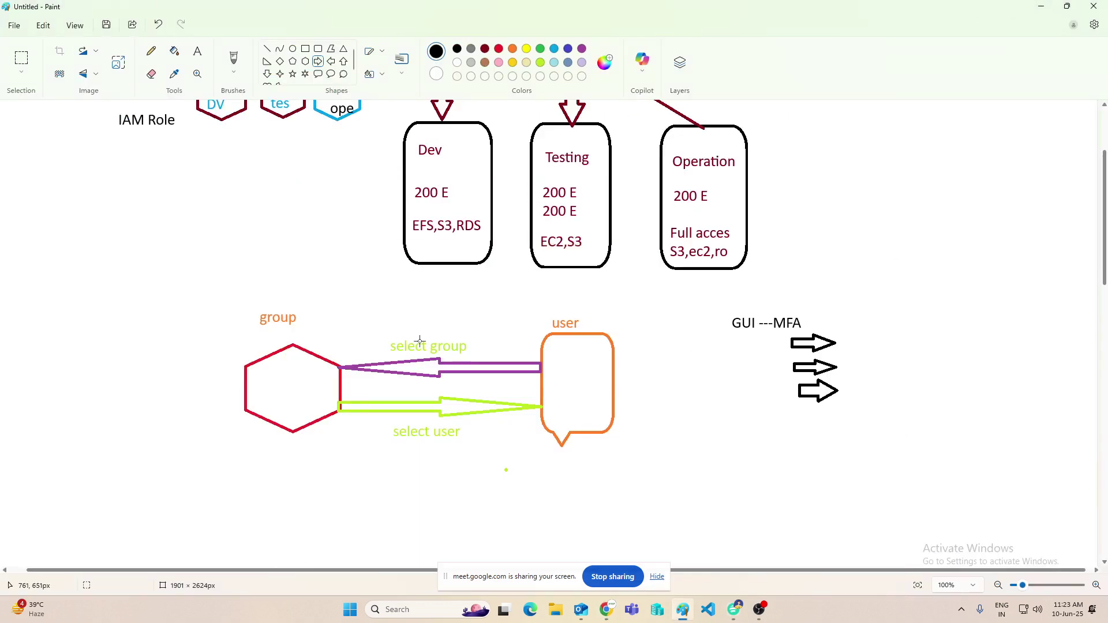
pyautogui.scroll(3, 435, 350)
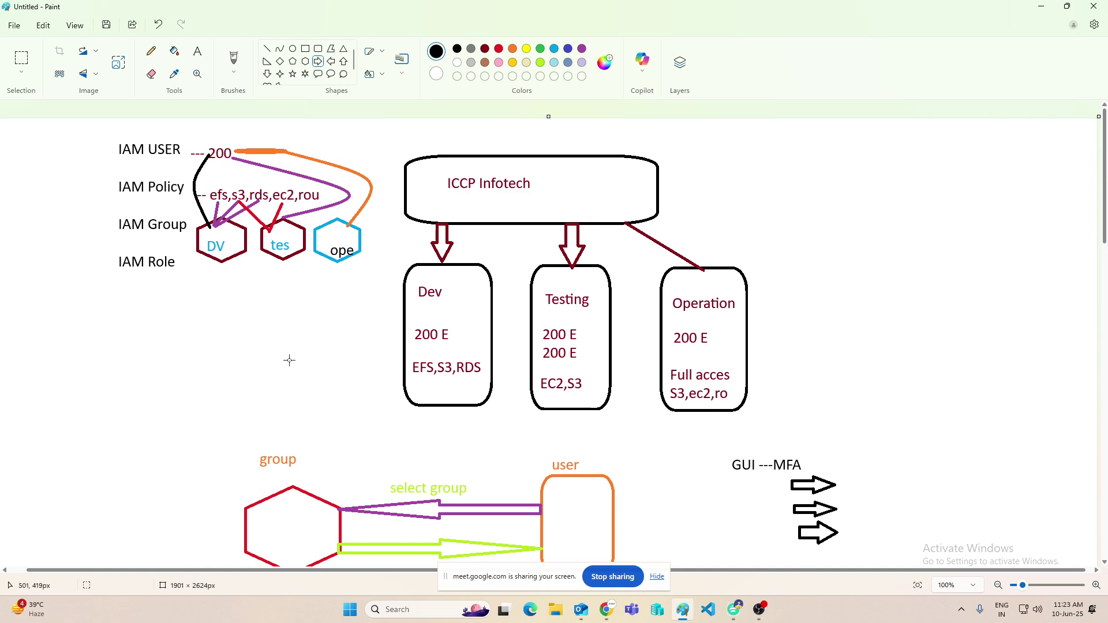
pyautogui.scroll(-3, 289, 360)
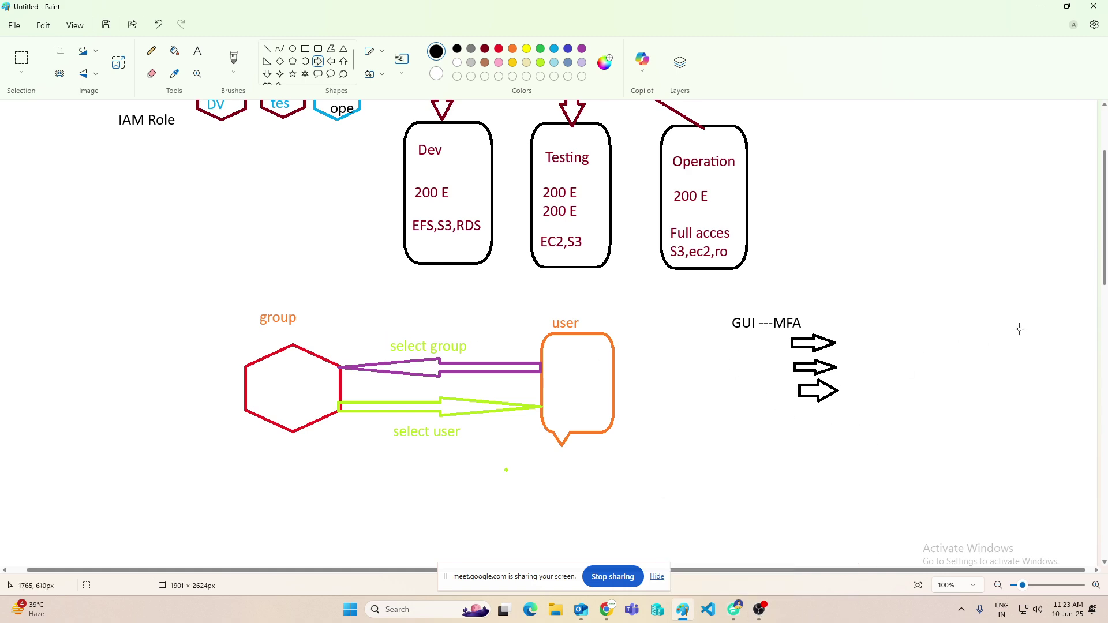
pyautogui.moveTo(762, 618)
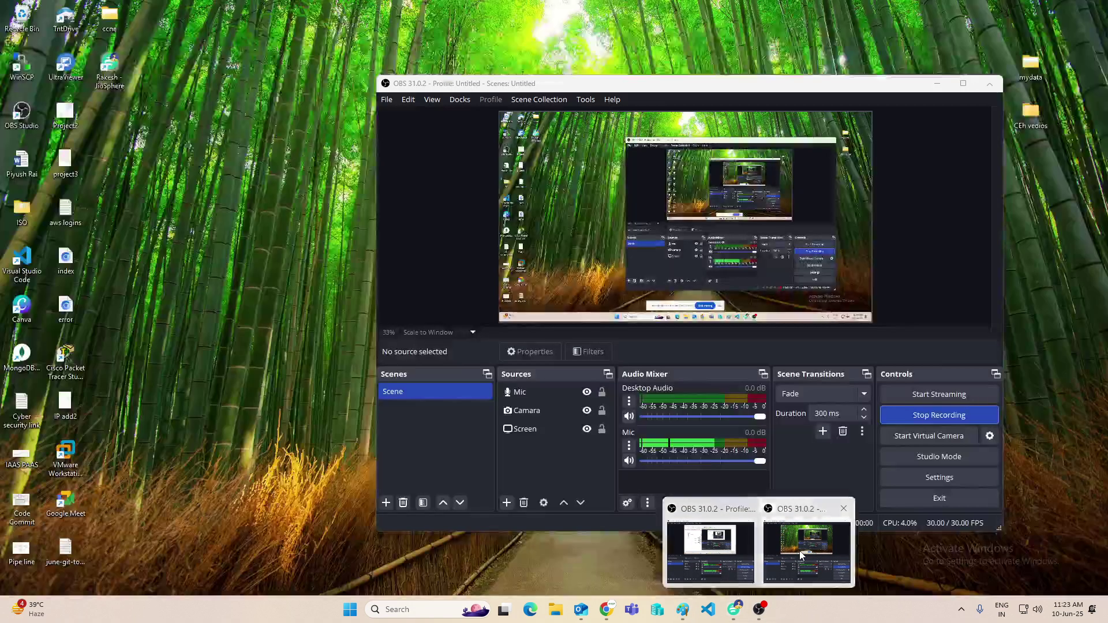